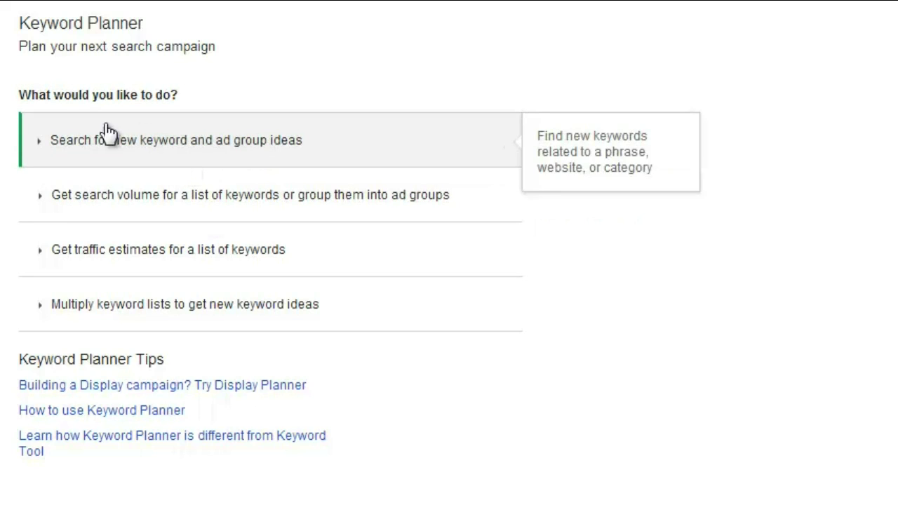
Step: Search for new keyword and ad group ideas for "golf swing" and show the individual keyword ideas
click(273, 144)
click(267, 217)
text(golf swing)
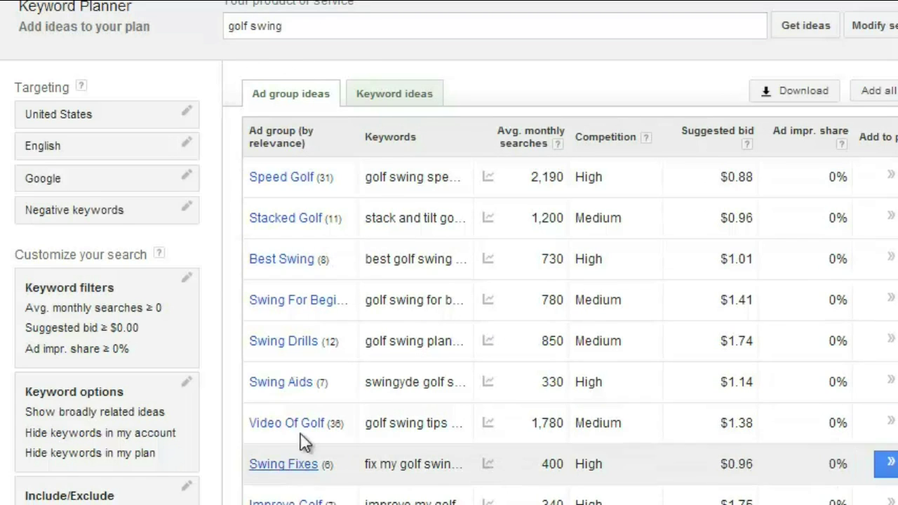
click(395, 98)
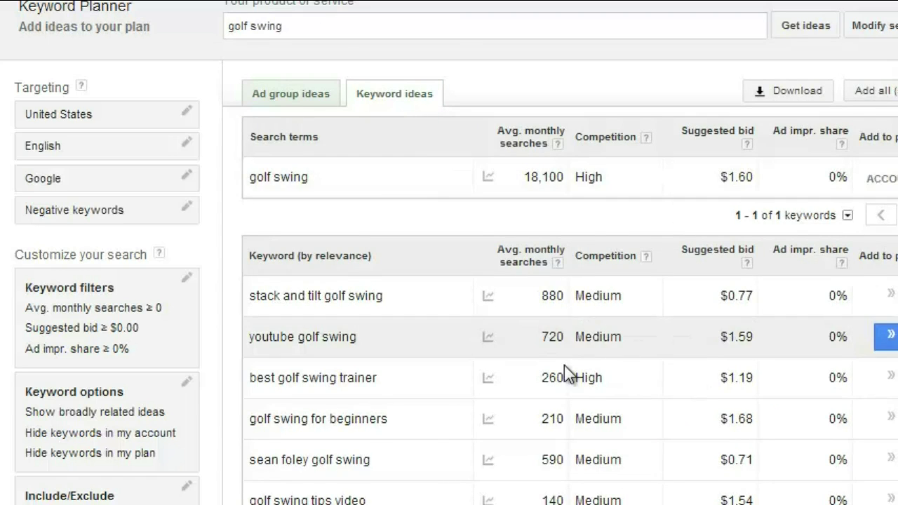
Step: Examine the golf swing keyword ideas, comparing their average monthly searches, competition and suggested bids
scroll(566, 372, down, 3)
scroll(561, 367, up, 3)
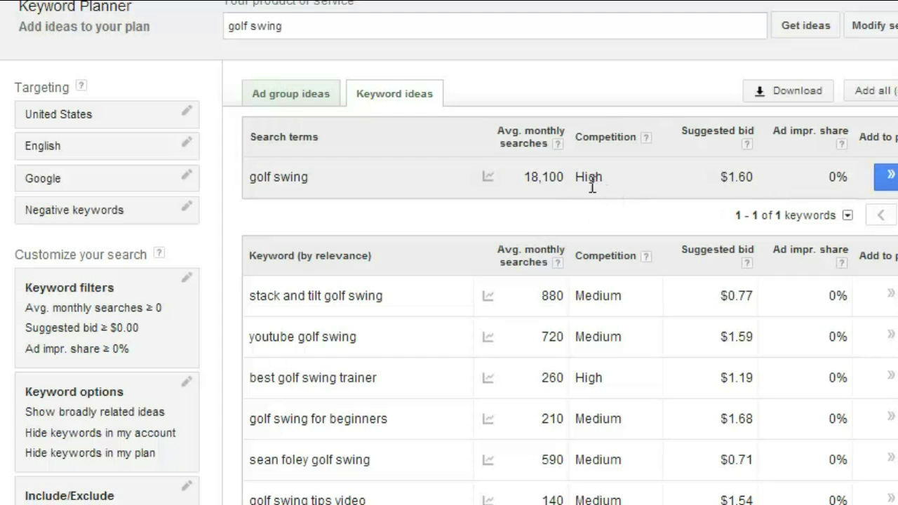
scroll(482, 320, down, 3)
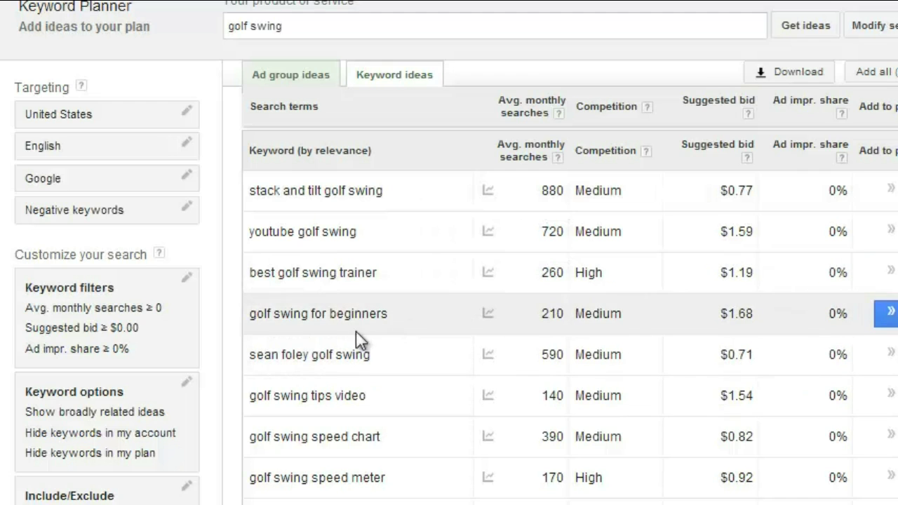
scroll(415, 327, down, 3)
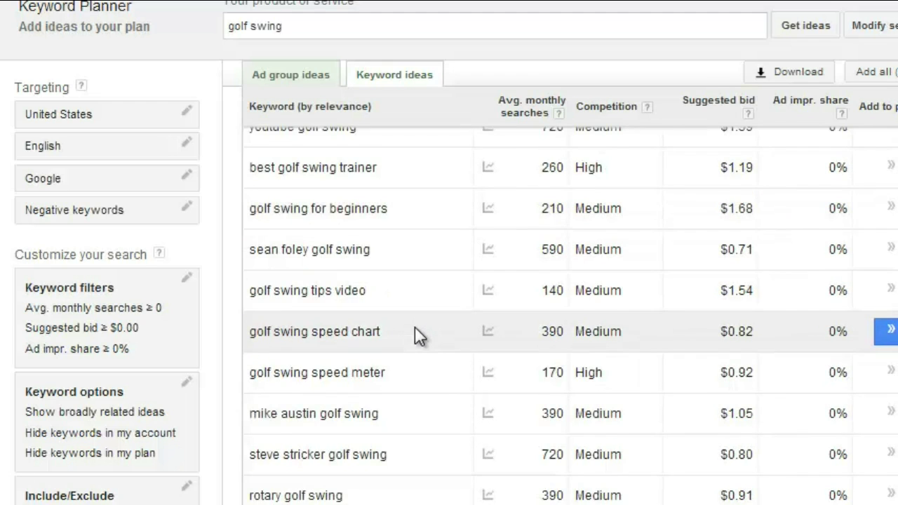
scroll(415, 326, down, 4)
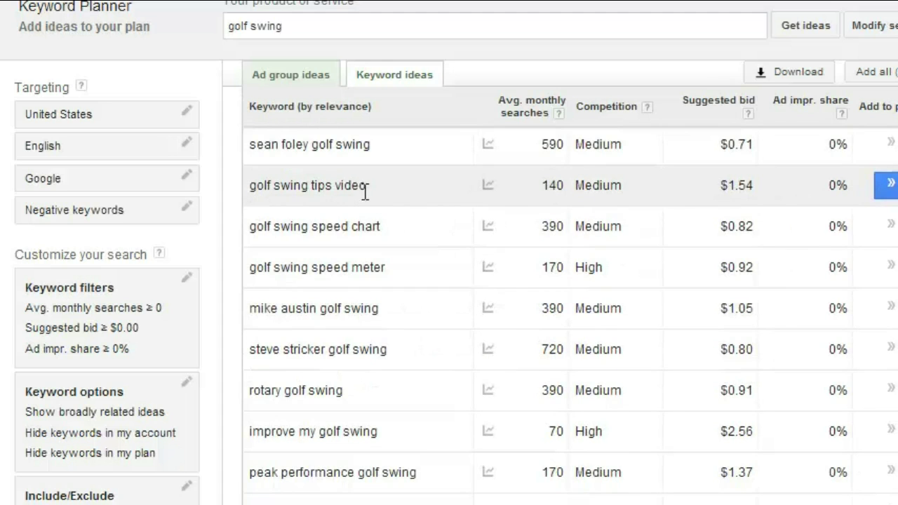
scroll(363, 311, down, 3)
scroll(362, 310, down, 9)
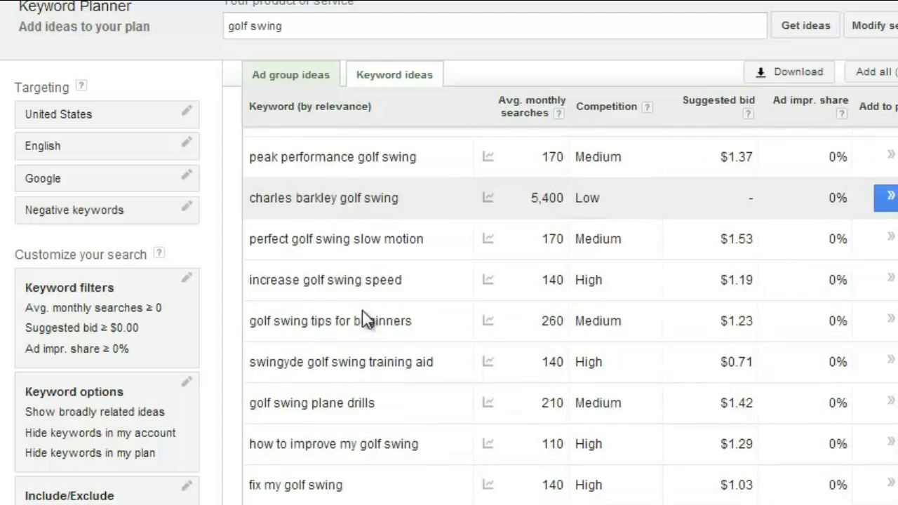
scroll(548, 246, up, 9)
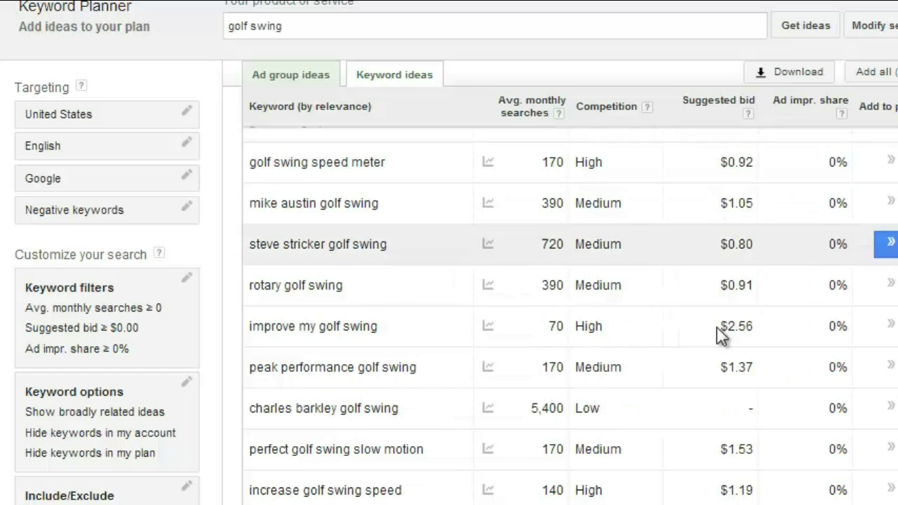
scroll(737, 309, up, 5)
scroll(744, 414, down, 3)
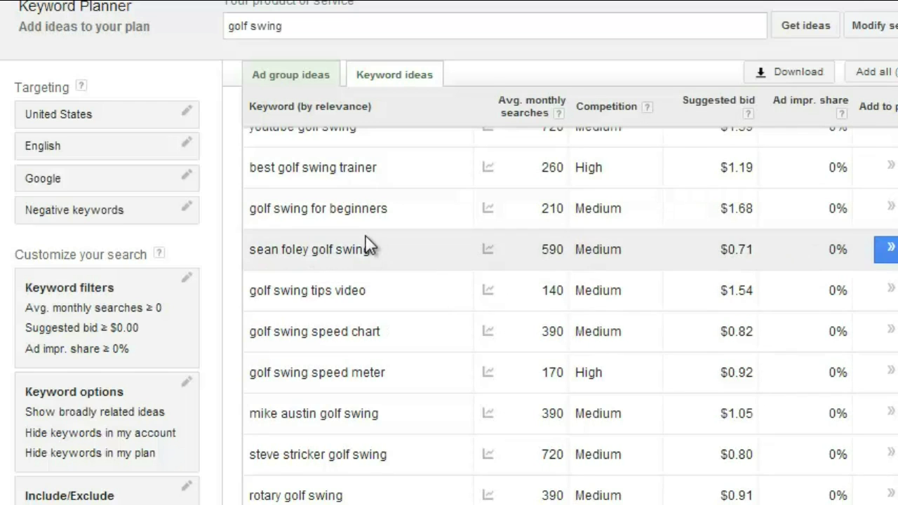
scroll(364, 217, down, 3)
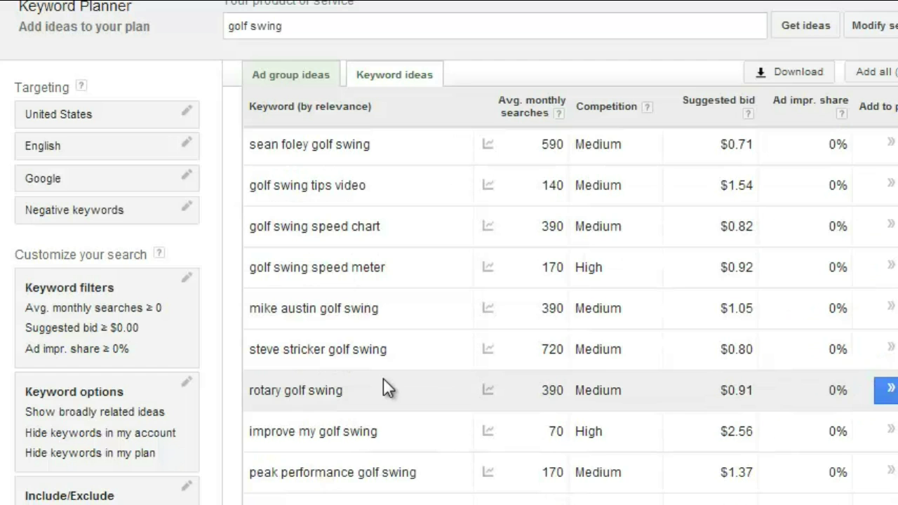
scroll(383, 397, down, 5)
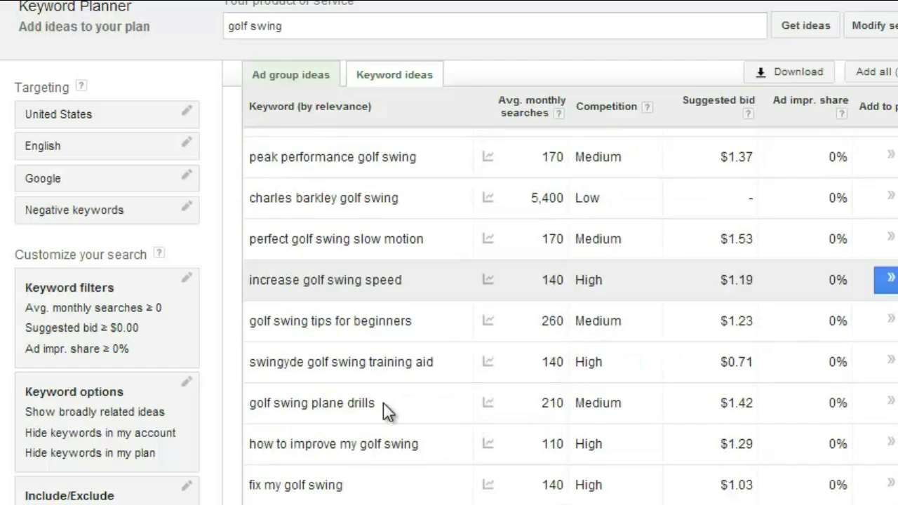
scroll(383, 402, up, 6)
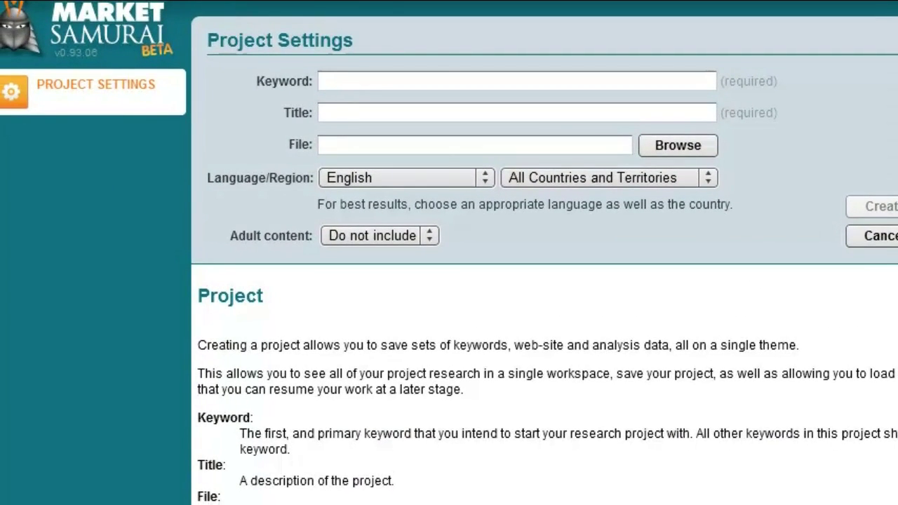
Step: Switch to Market Samurai and create a project for the keyword "golf swing"
click(451, 87)
text(gofl swin)
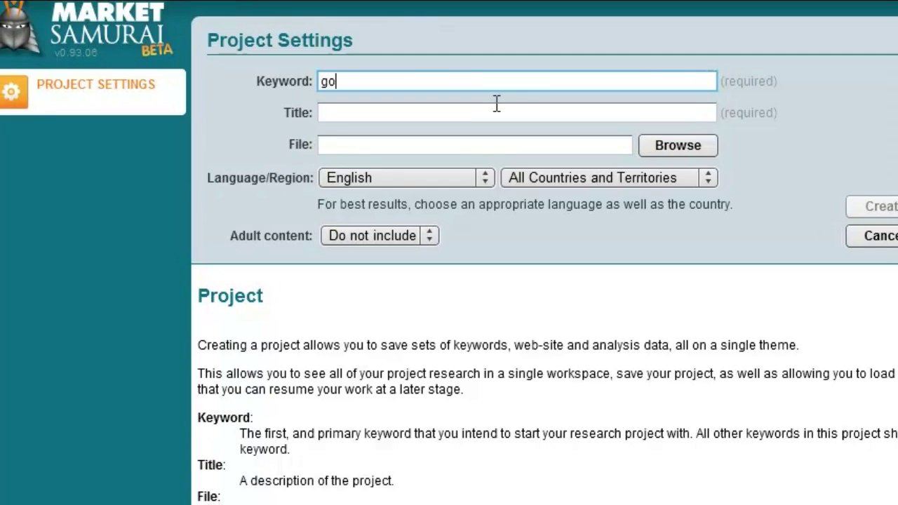
key(BackSpace)
key(BackSpace)
key(BackSpace)
key(BackSpace)
key(BackSpace)
key(BackSpace)
key(BackSpace)
text(lf swing)
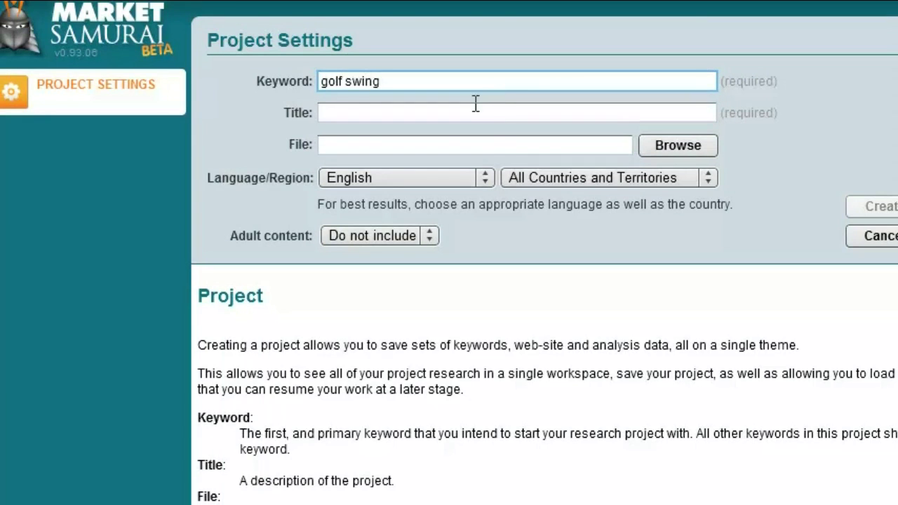
click(487, 146)
click(865, 210)
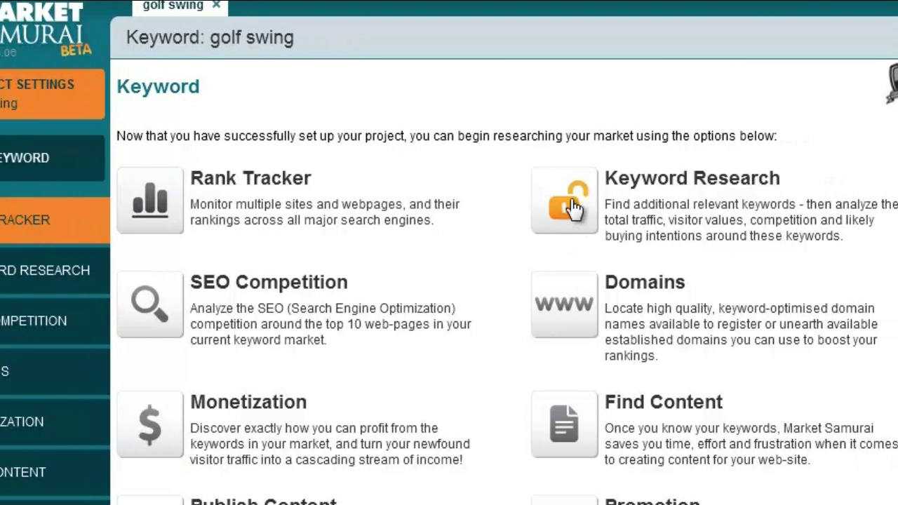
Step: Start keyword research, set the minimum phrase length to 3 words and generate the keywords
click(574, 208)
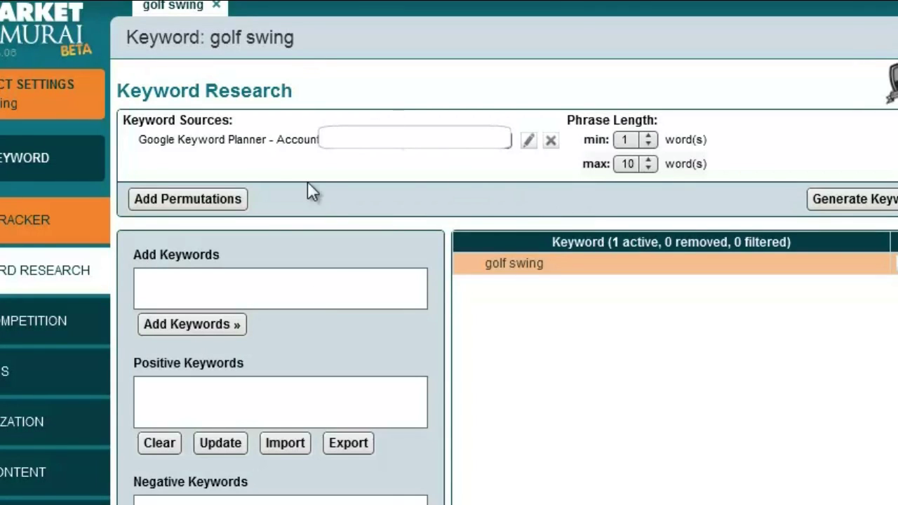
click(649, 140)
key(Escape)
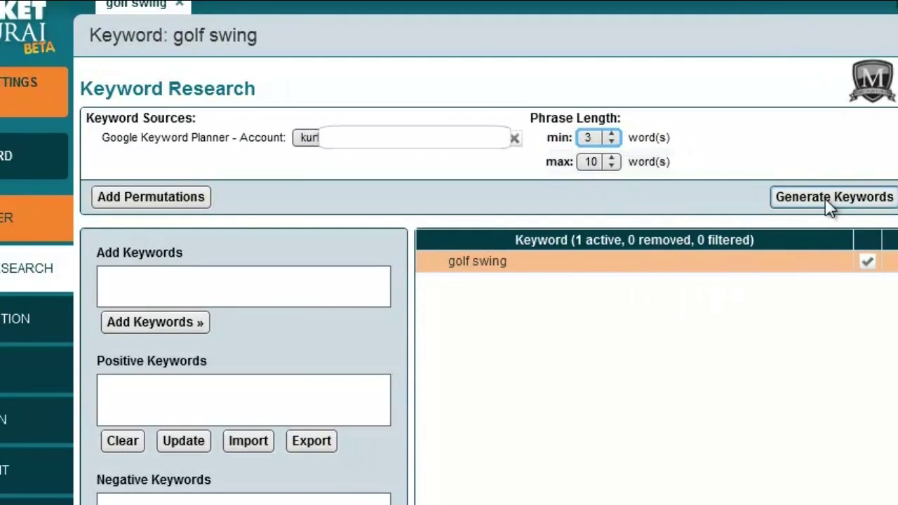
click(821, 199)
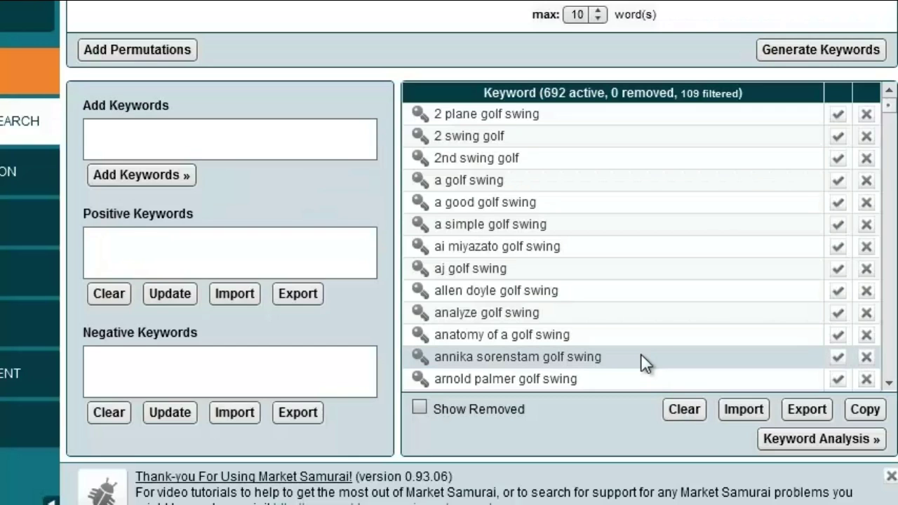
drag(543, 92, 568, 92)
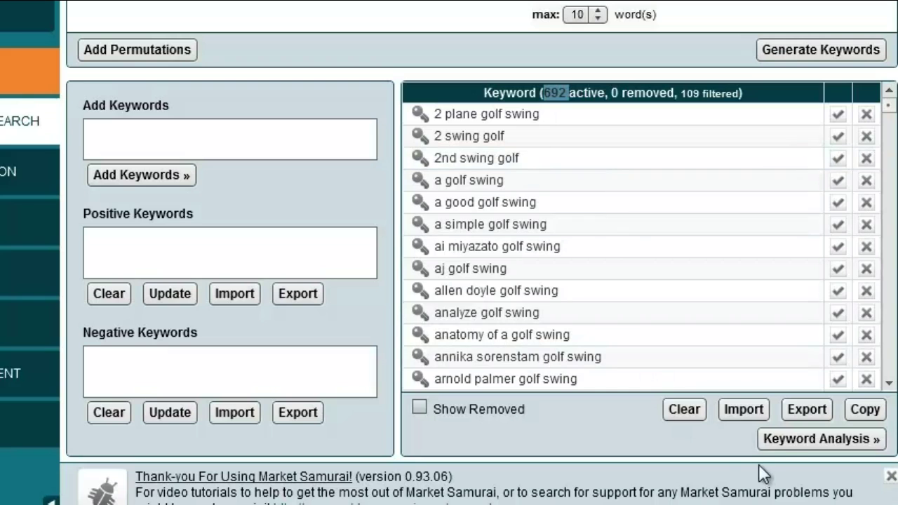
Step: Open the keyword analysis and enable Total Searches while disabling SEO Traffic and Trends
click(818, 441)
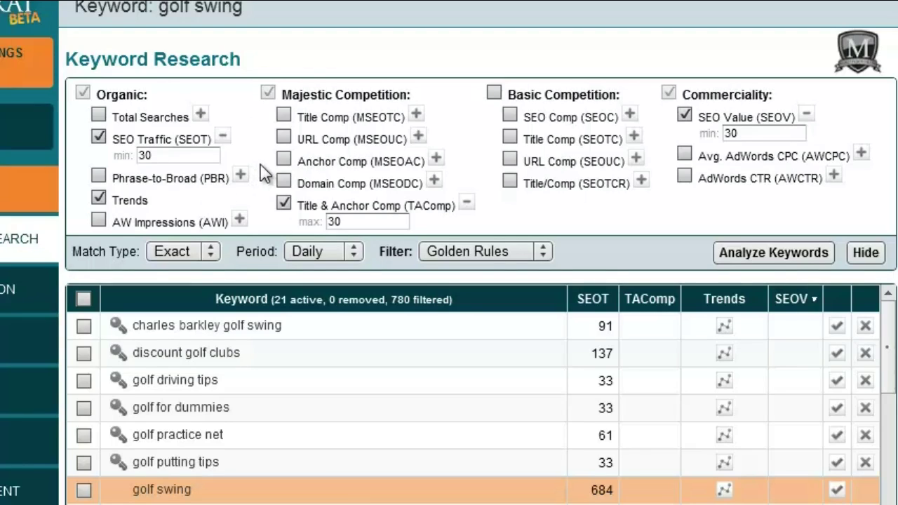
click(98, 115)
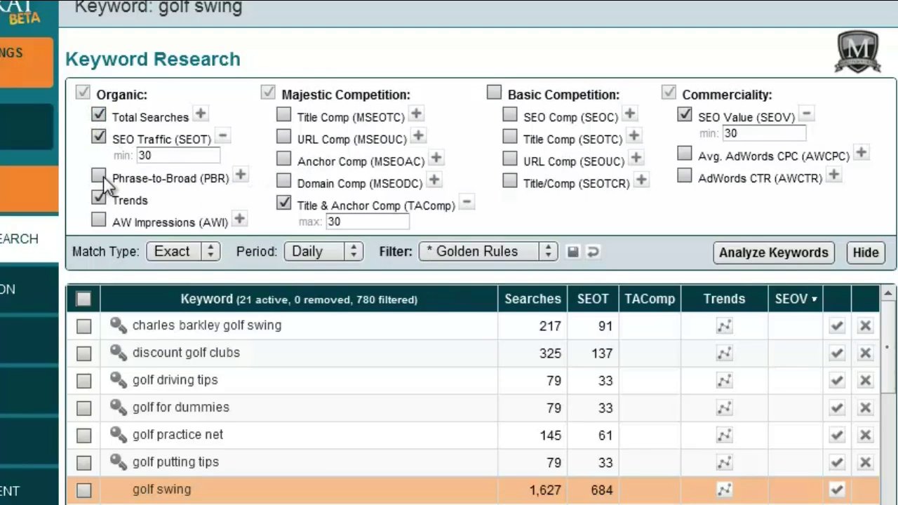
click(99, 137)
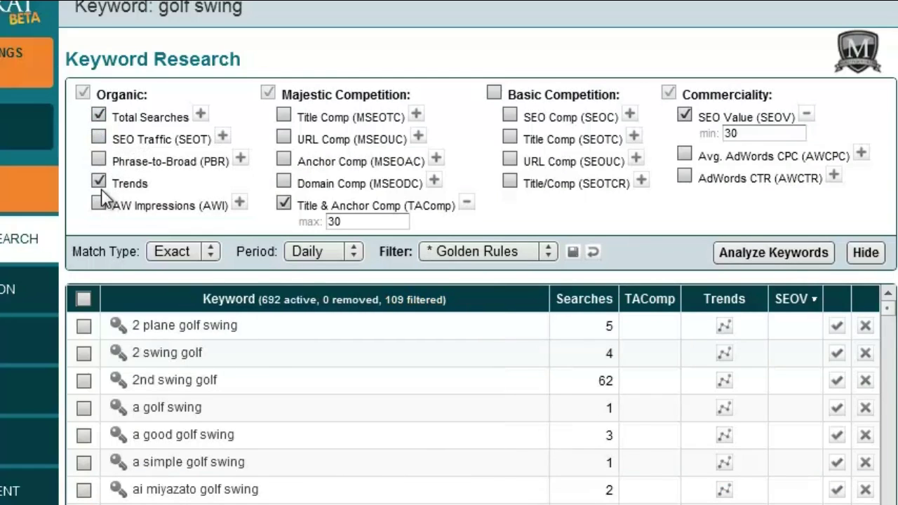
click(99, 183)
mouse_move(200, 131)
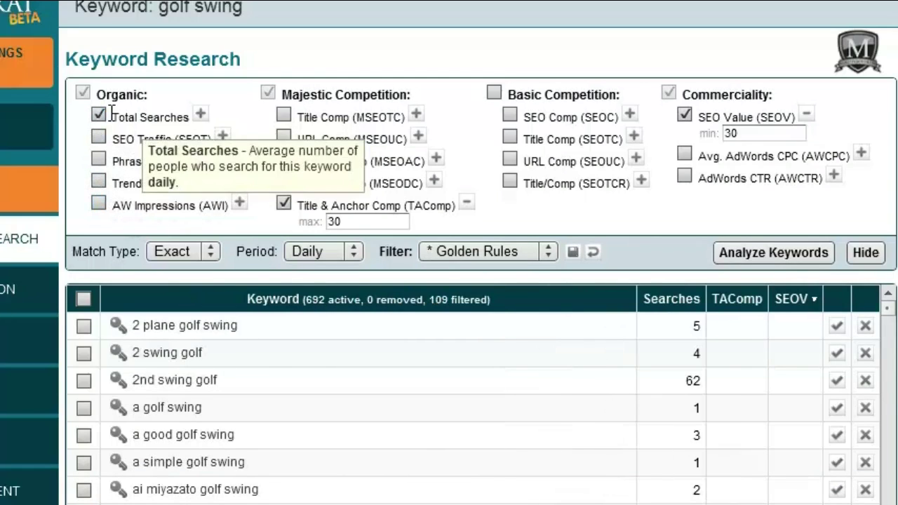
Step: Enable Title Comp and Anchor Comp under Majestic Competition, and disable SEO Value
click(284, 114)
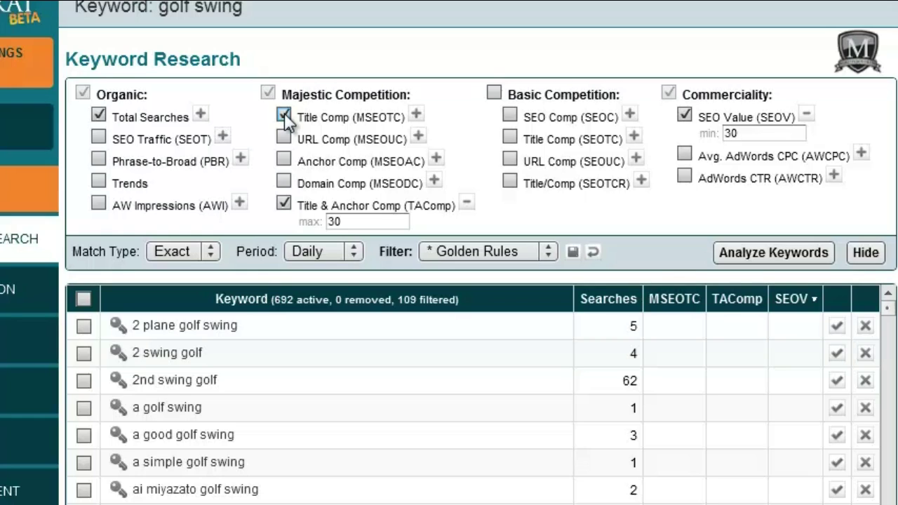
click(283, 160)
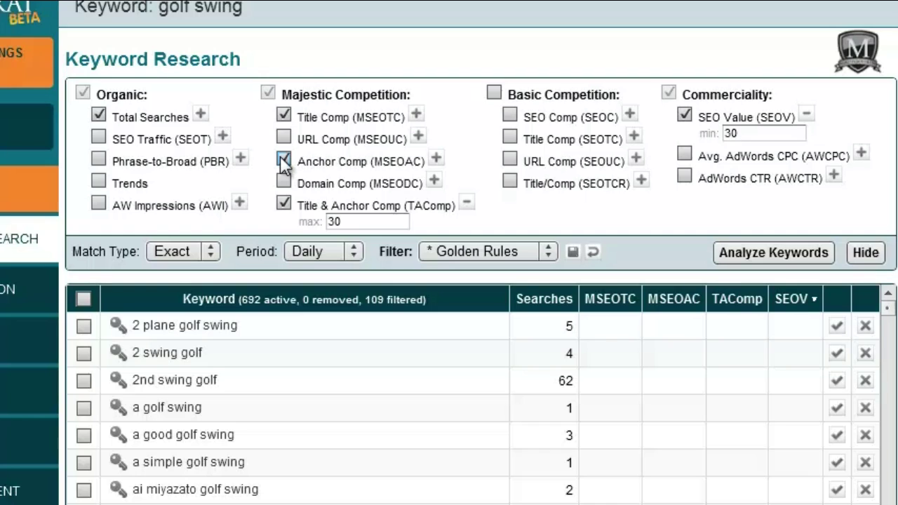
mouse_move(344, 167)
click(682, 115)
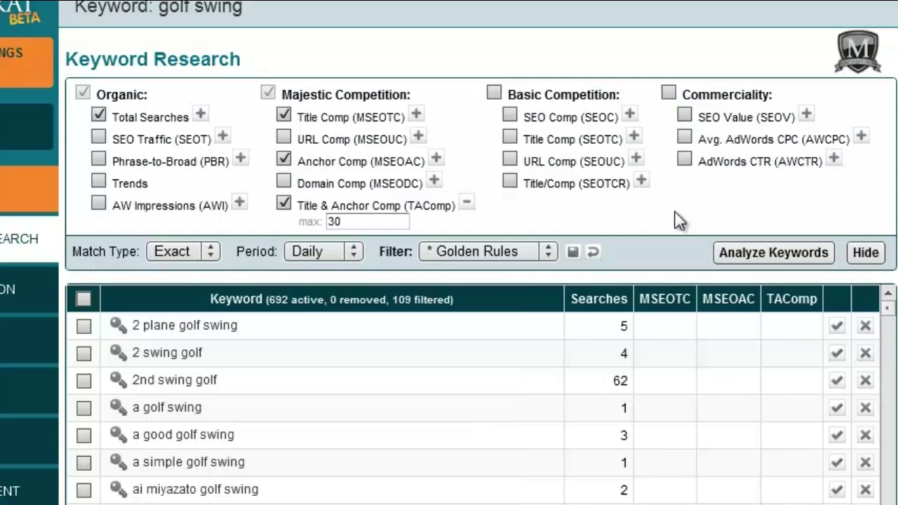
mouse_move(716, 168)
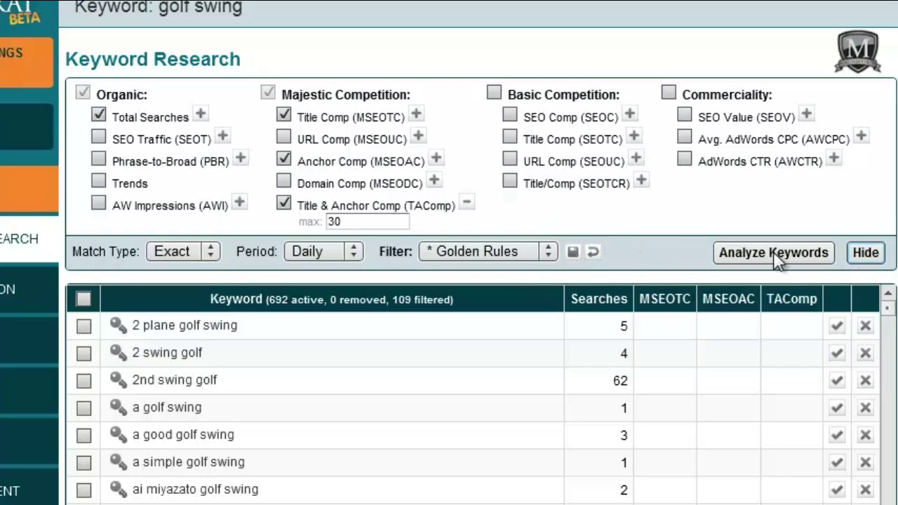
Step: Set the analysis period for the search figures to Monthly
click(344, 252)
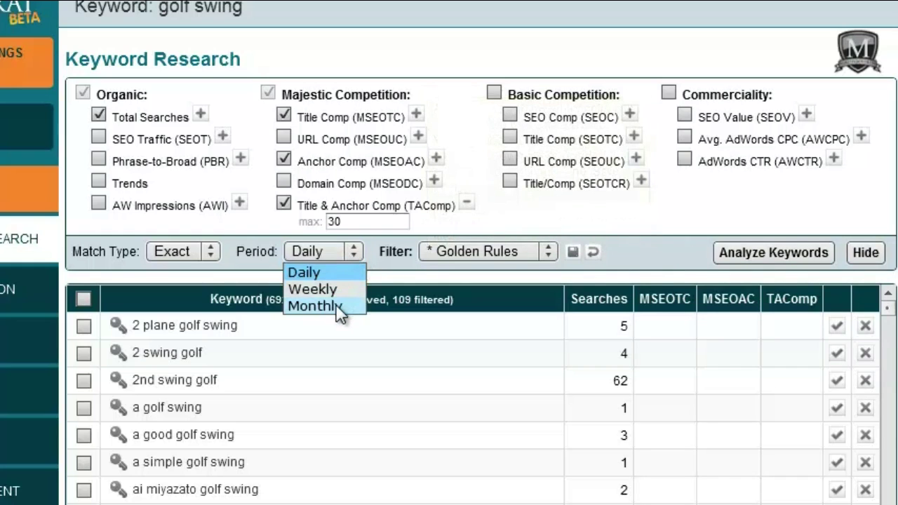
click(341, 309)
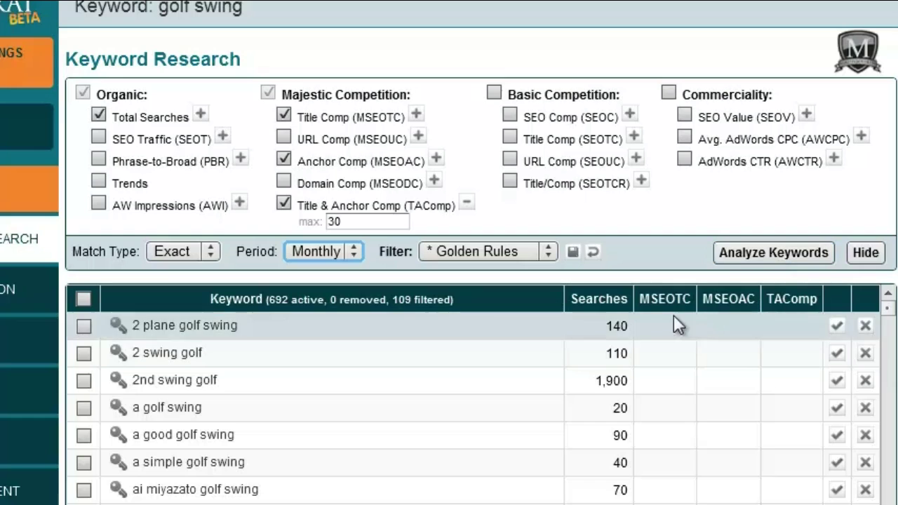
mouse_move(826, 307)
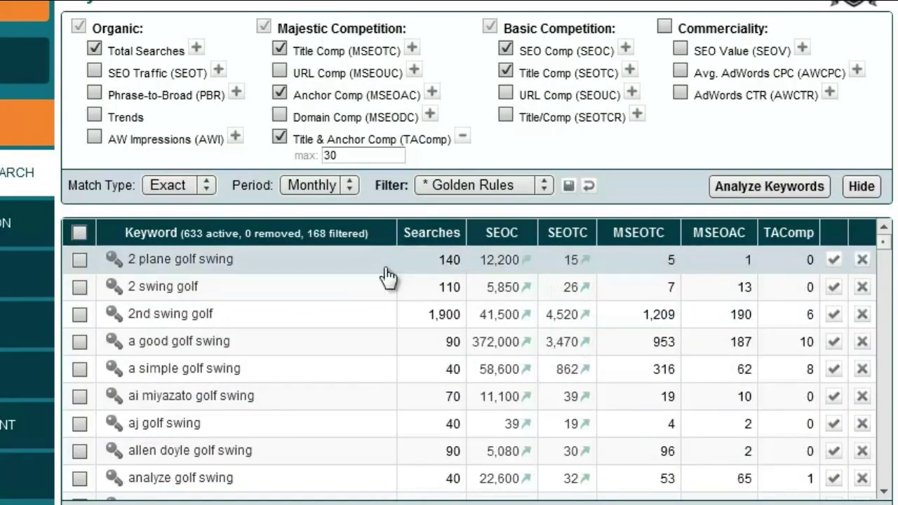
Step: Check the SEO Comp and Title Comp metric descriptions, and sort the analyzed keywords by searches in descending order
mouse_move(549, 56)
mouse_move(338, 49)
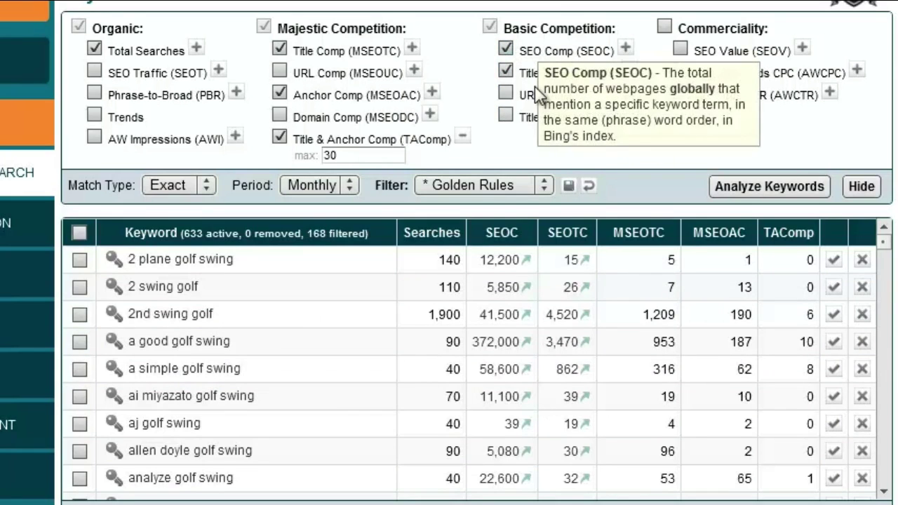
mouse_move(562, 81)
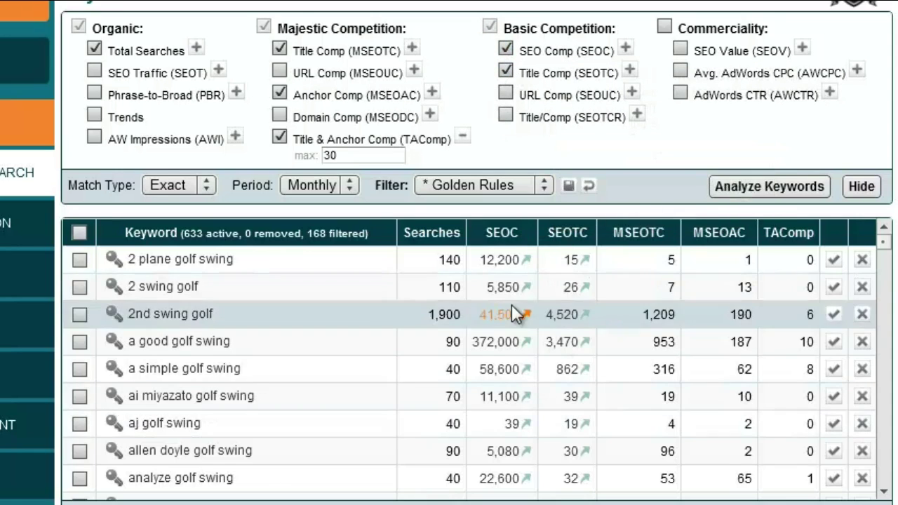
click(505, 72)
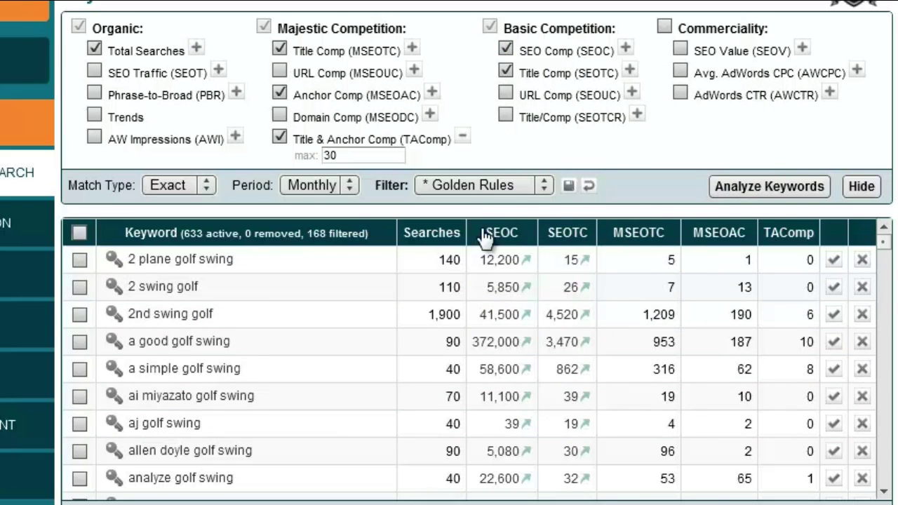
click(436, 236)
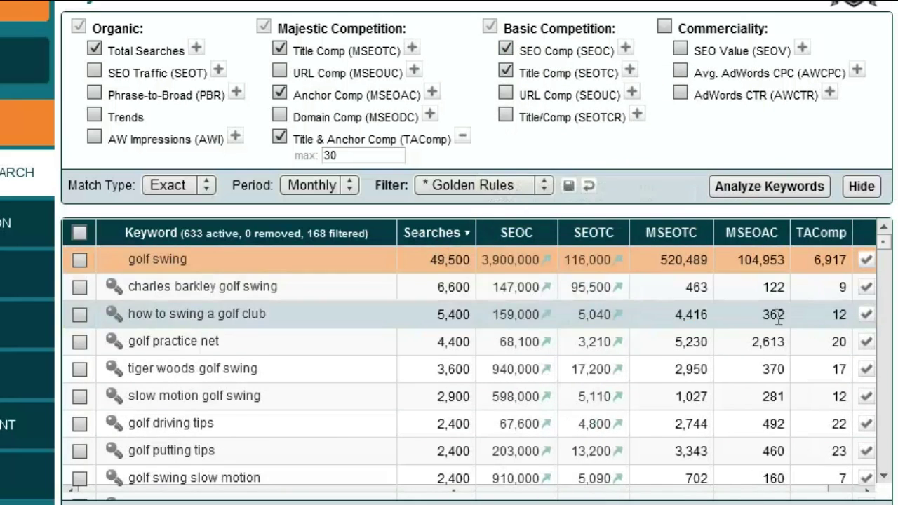
drag(891, 247, 890, 251)
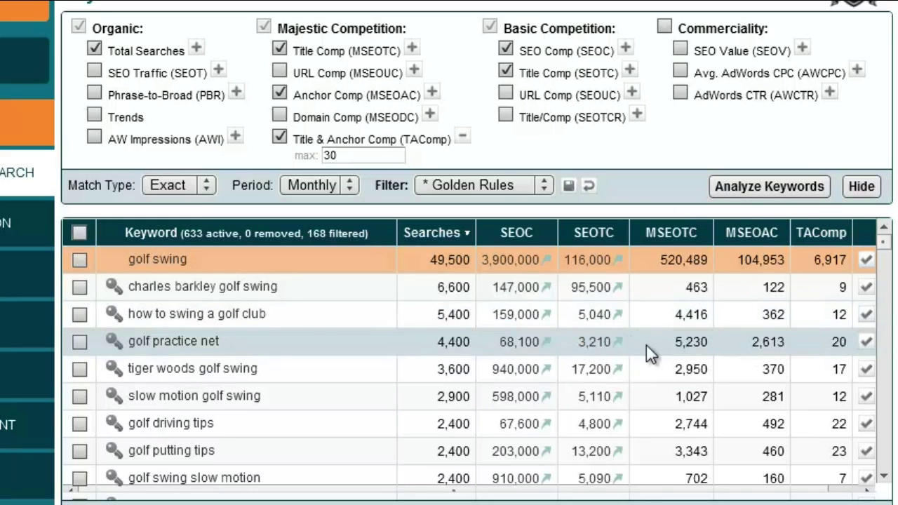
Step: Limit the keyword list to a maximum Title Comp (SEOTC) of 10000 under Basic Competition
mouse_move(761, 243)
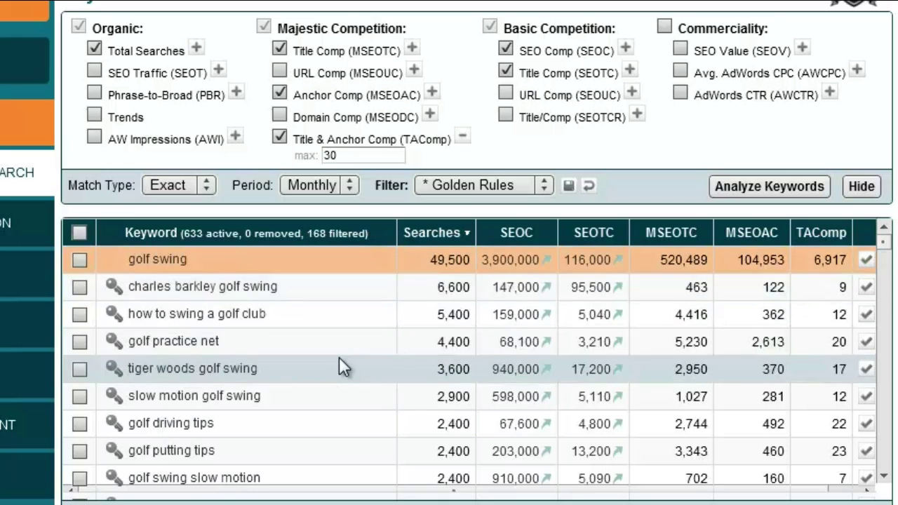
scroll(338, 359, down, 1)
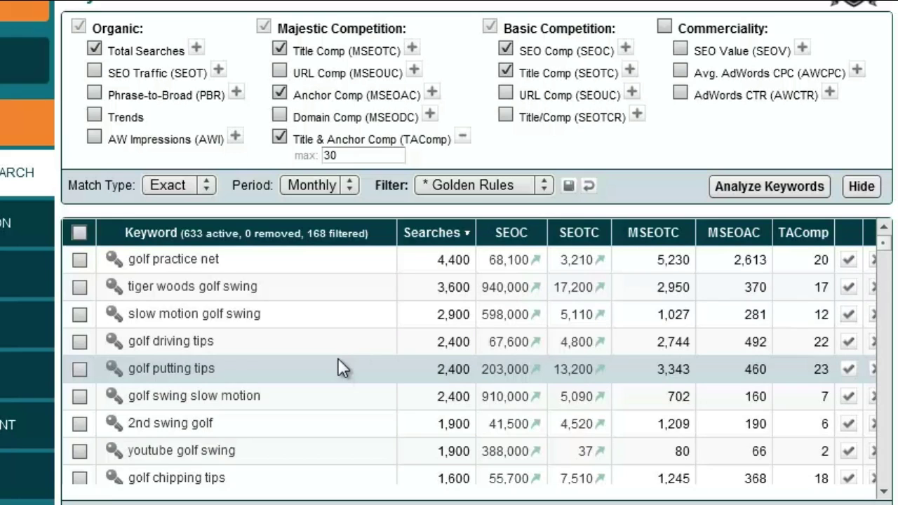
scroll(338, 357, down, 1)
scroll(338, 358, up, 2)
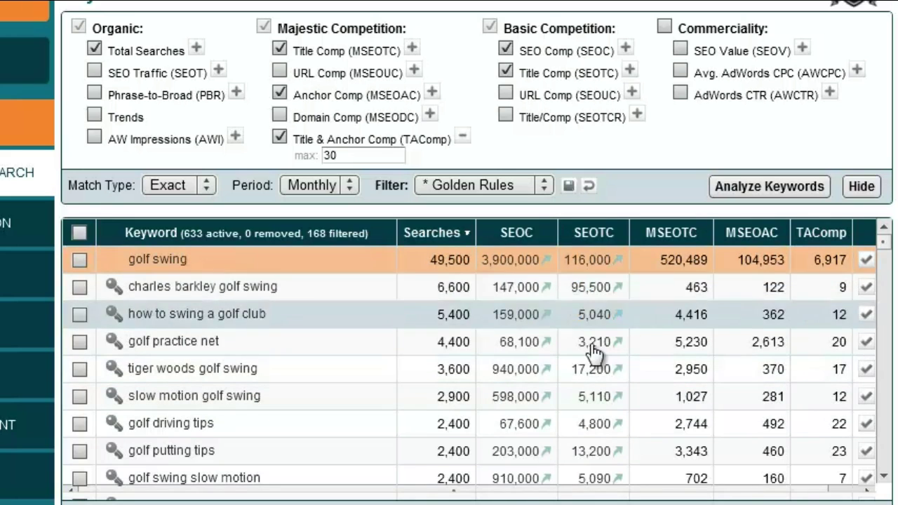
scroll(645, 386, down, 5)
scroll(645, 388, up, 5)
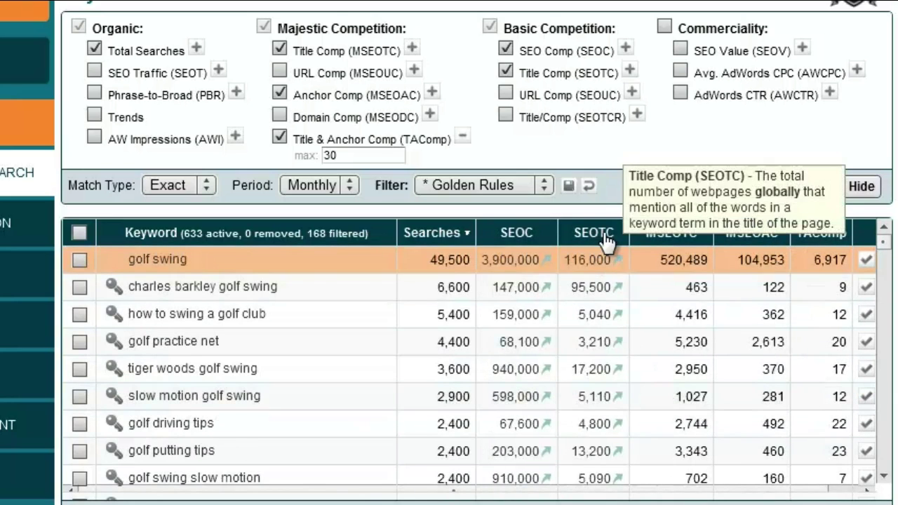
click(630, 70)
click(608, 93)
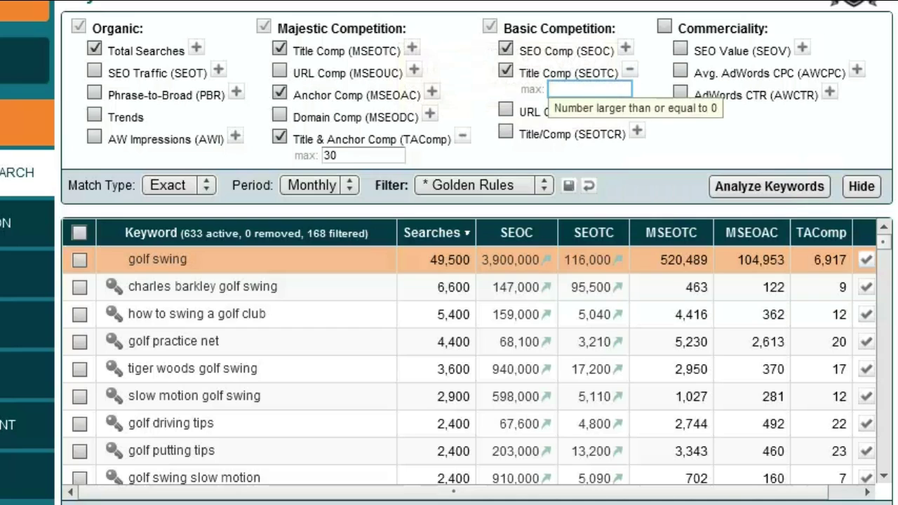
text(10000)
click(735, 136)
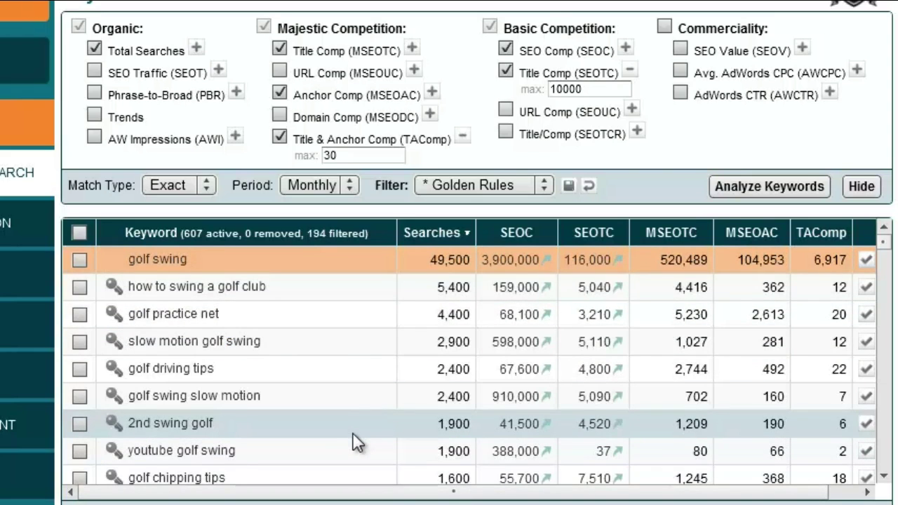
Step: Look through the filtered keywords and lower the Title Comp (SEOTC) maximum to 5000
mouse_move(517, 241)
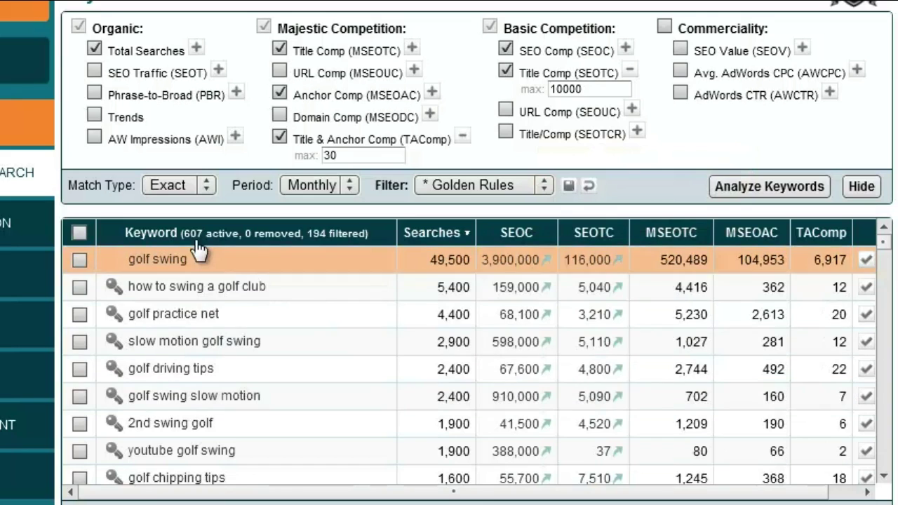
scroll(592, 372, down, 3)
scroll(592, 372, down, 3)
scroll(589, 371, up, 7)
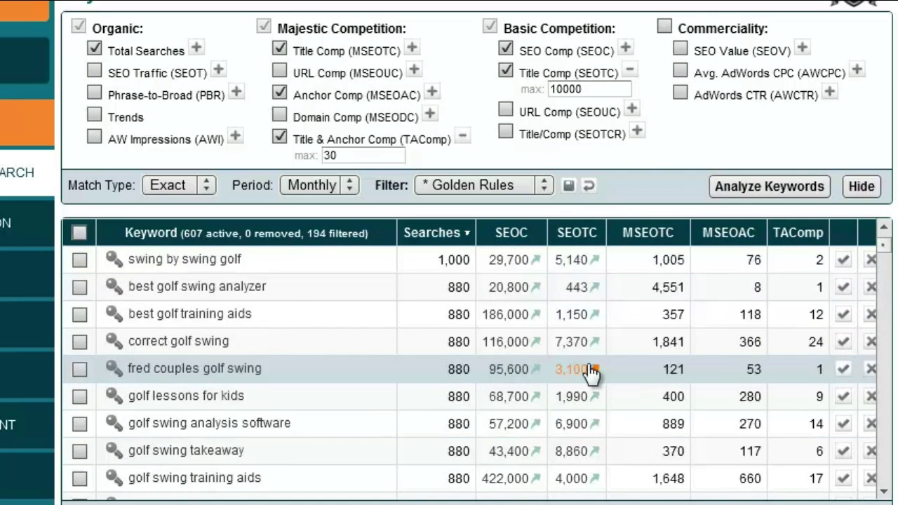
double_click(590, 88)
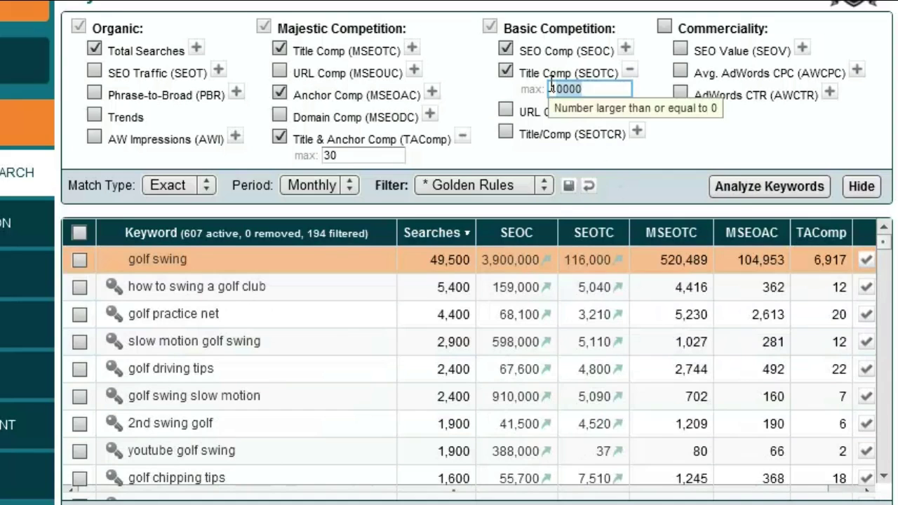
text(5000)
click(663, 181)
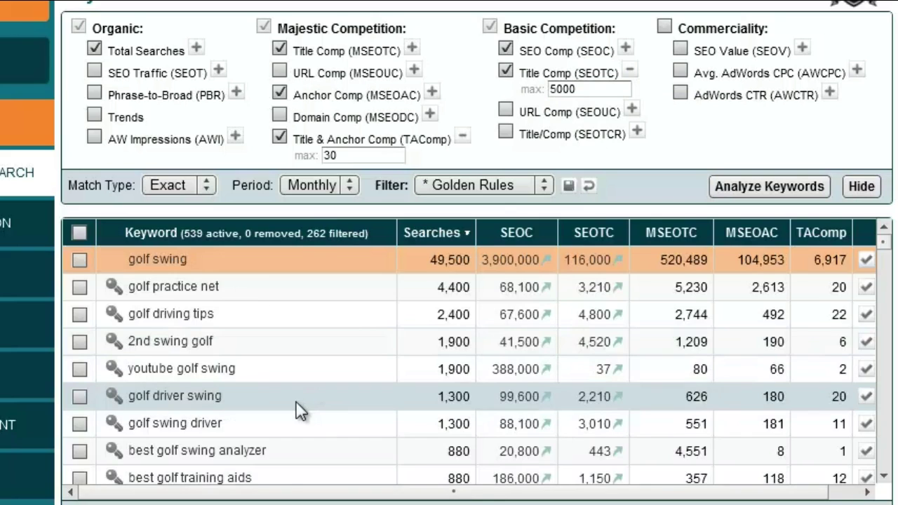
Step: Review the narrowed keyword list and set the Title Comp (SEOTC) maximum back to 10000
scroll(298, 412, down, 2)
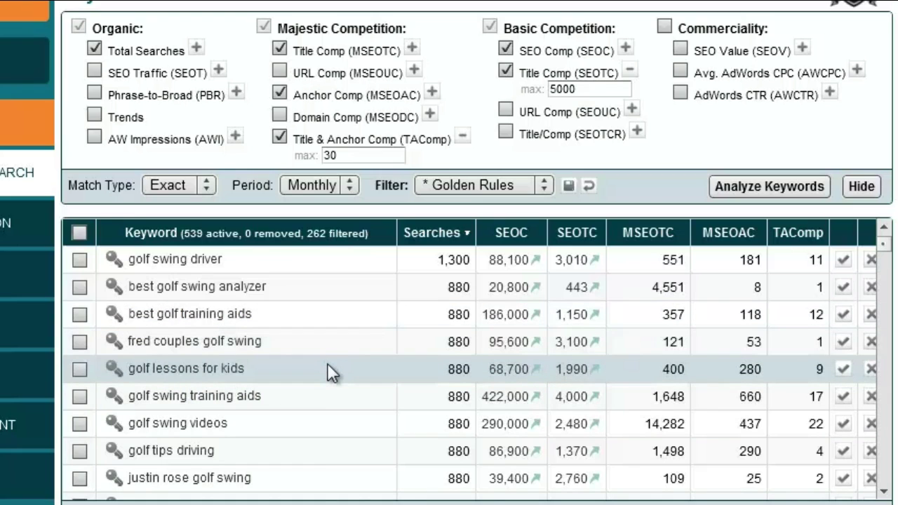
scroll(330, 369, down, 1)
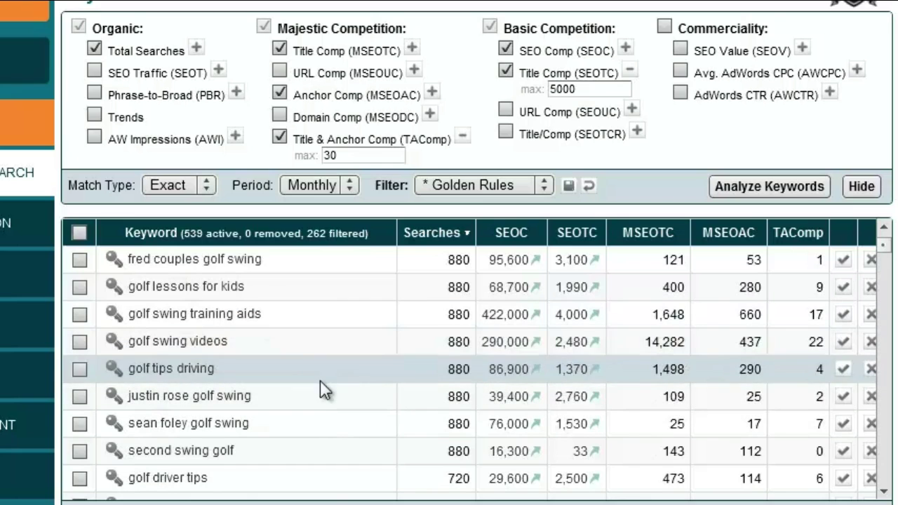
scroll(349, 443, down, 1)
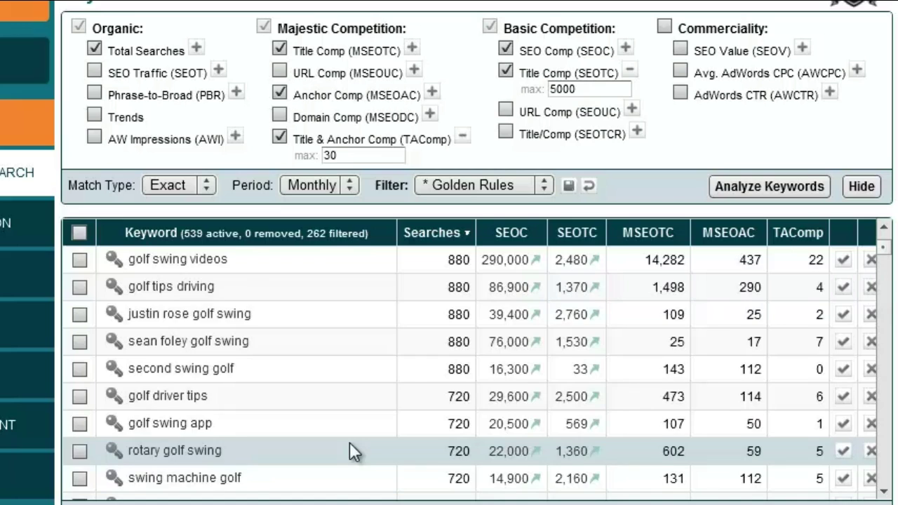
scroll(350, 442, up, 5)
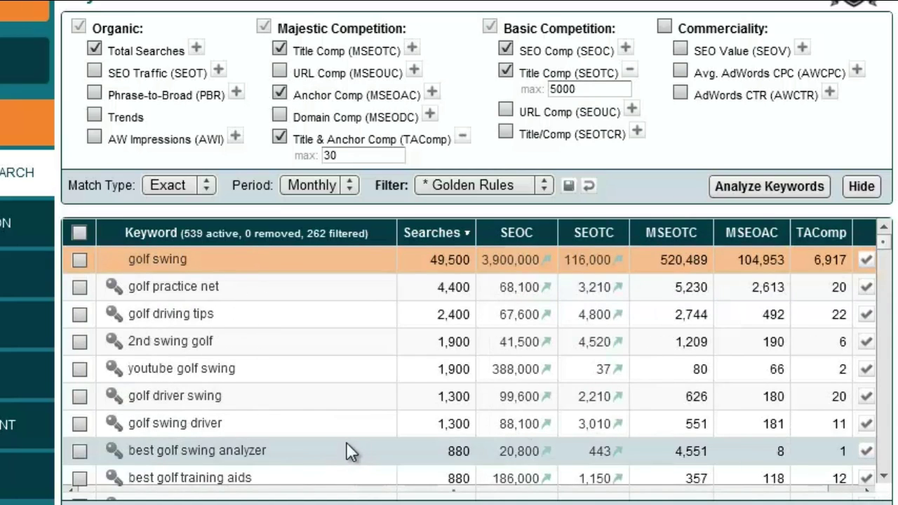
drag(585, 91, 531, 83)
text(10000)
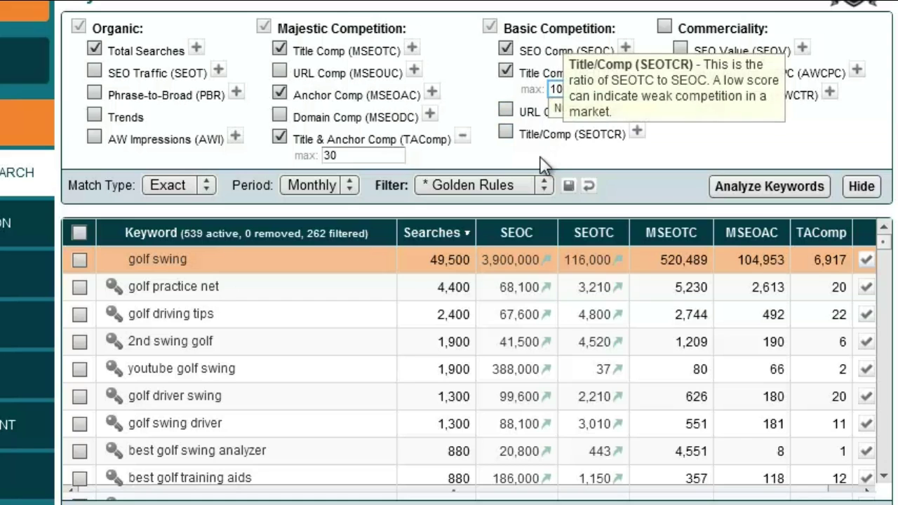
key(Return)
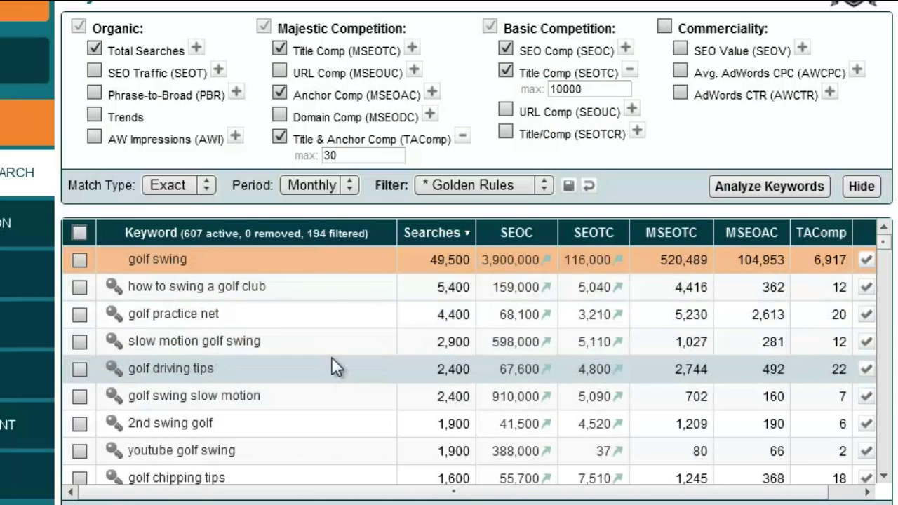
Step: Filter the keywords to a minimum of 300 Total Searches
scroll(332, 359, down, 1)
scroll(331, 366, down, 1)
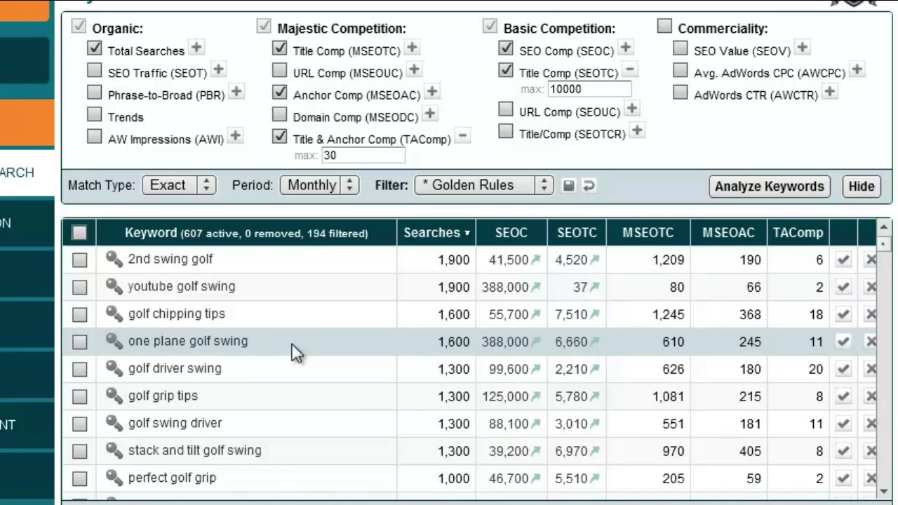
scroll(336, 347, down, 1)
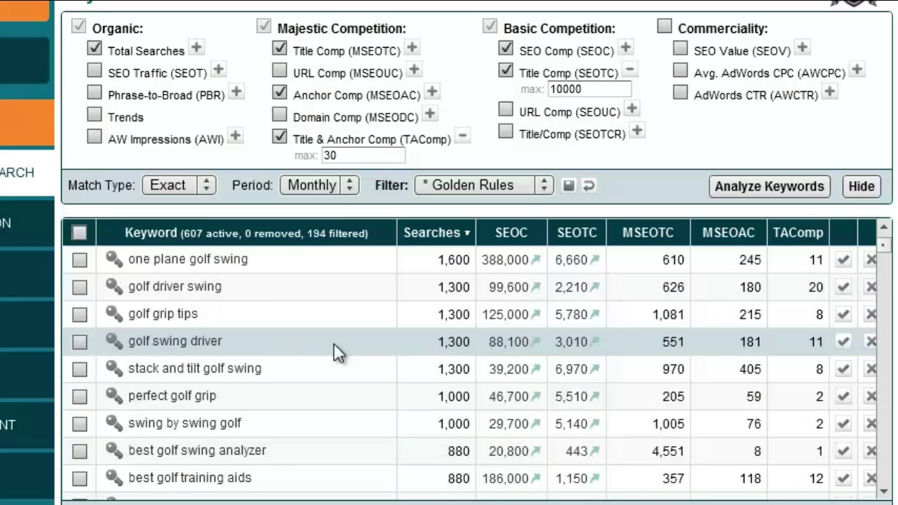
scroll(316, 348, down, 3)
scroll(316, 347, down, 8)
scroll(316, 348, up, 12)
scroll(319, 354, up, 1)
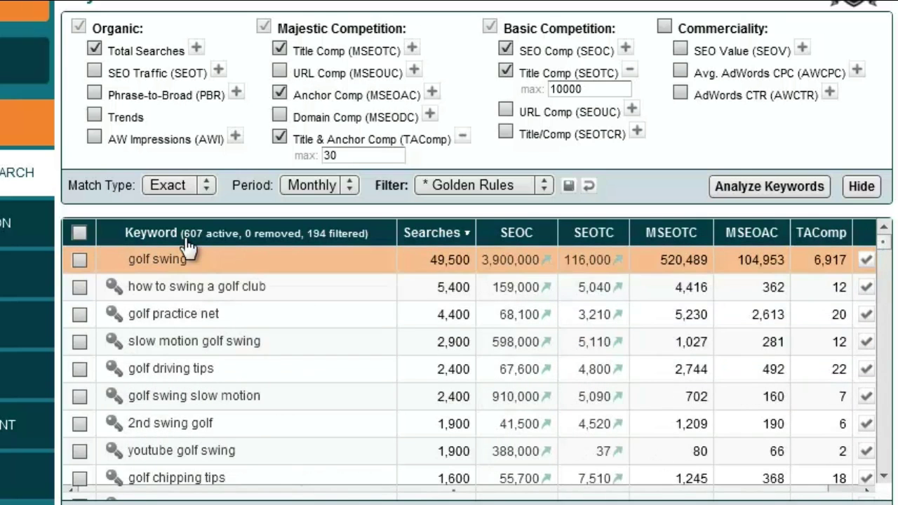
click(197, 49)
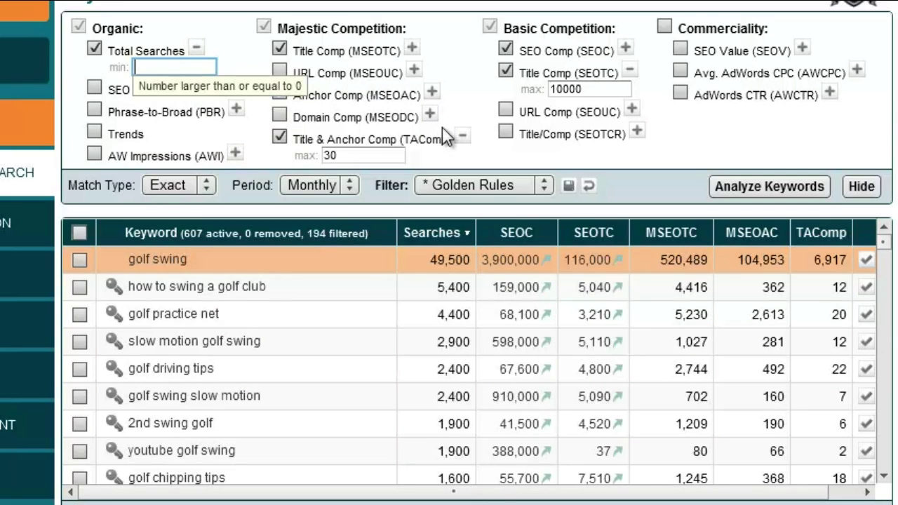
text(300)
click(645, 181)
click(194, 258)
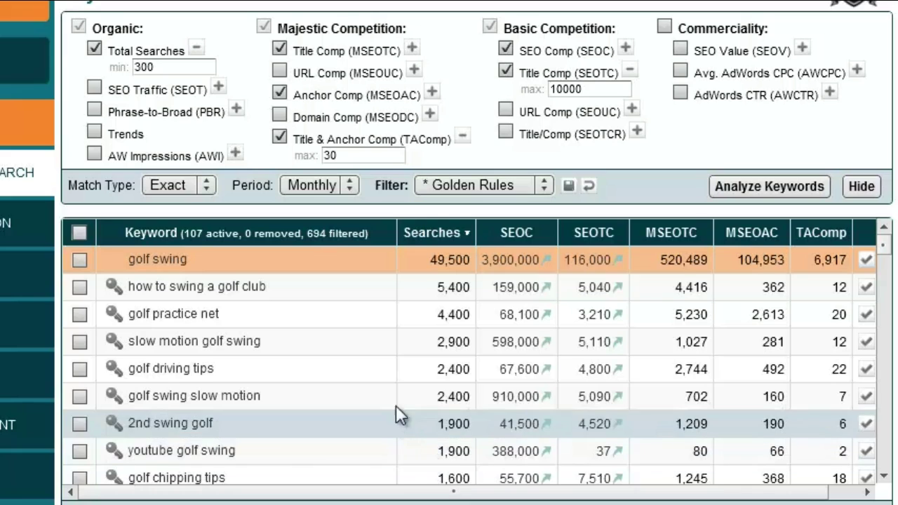
Step: Generate the SEO Competition results for a keyword chosen from the filtered list and check the ranking pages' metrics
scroll(388, 413, down, 1)
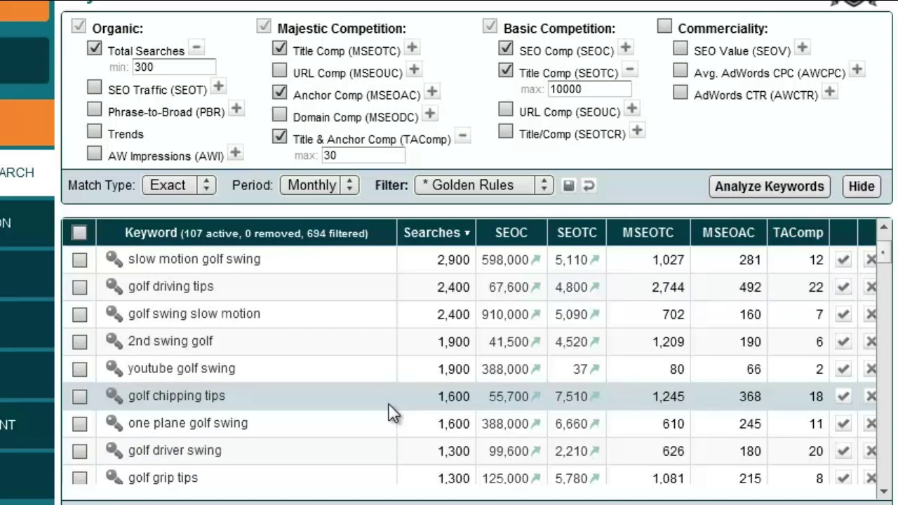
scroll(393, 413, down, 1)
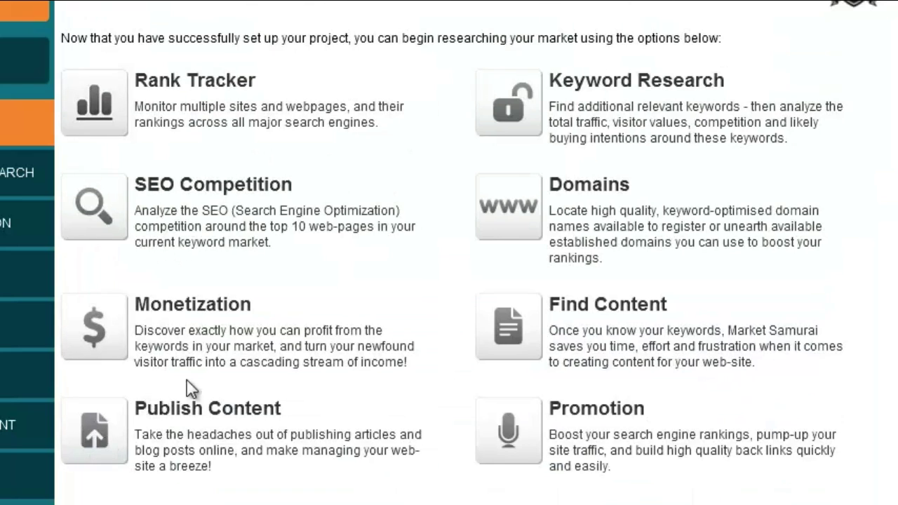
click(103, 211)
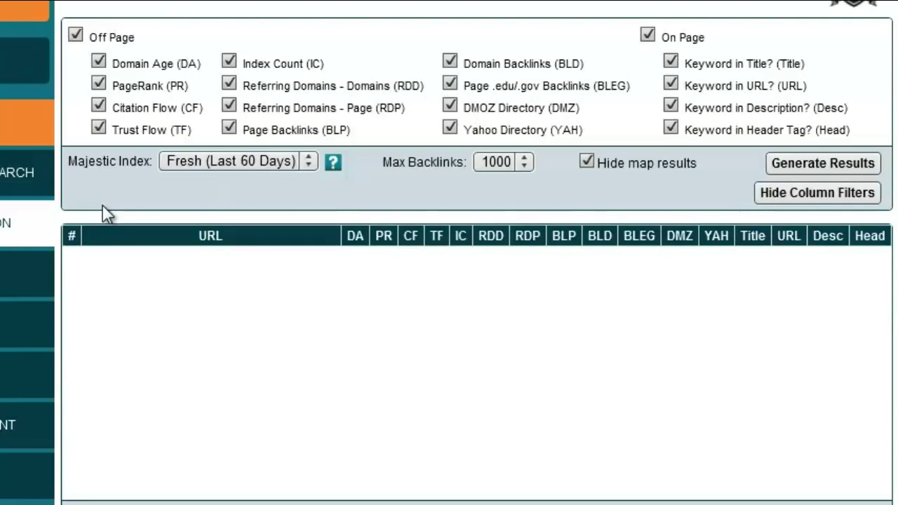
click(824, 163)
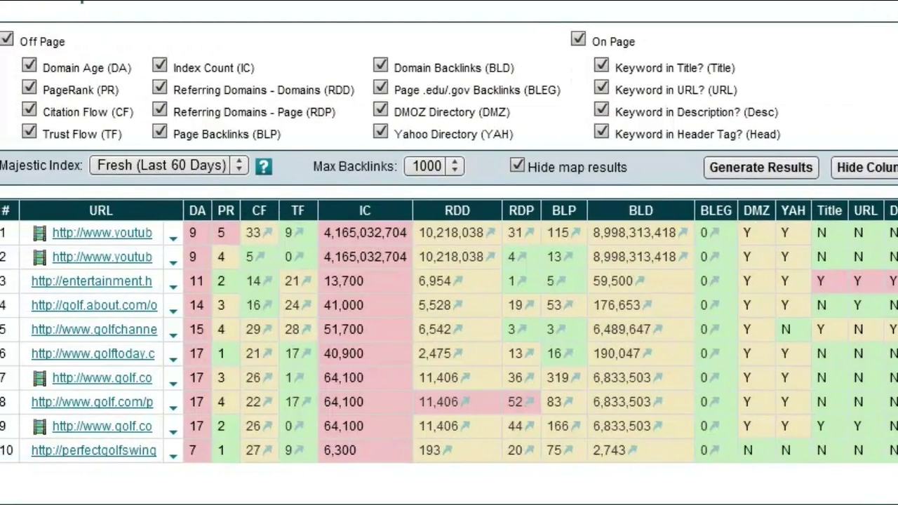
mouse_move(189, 206)
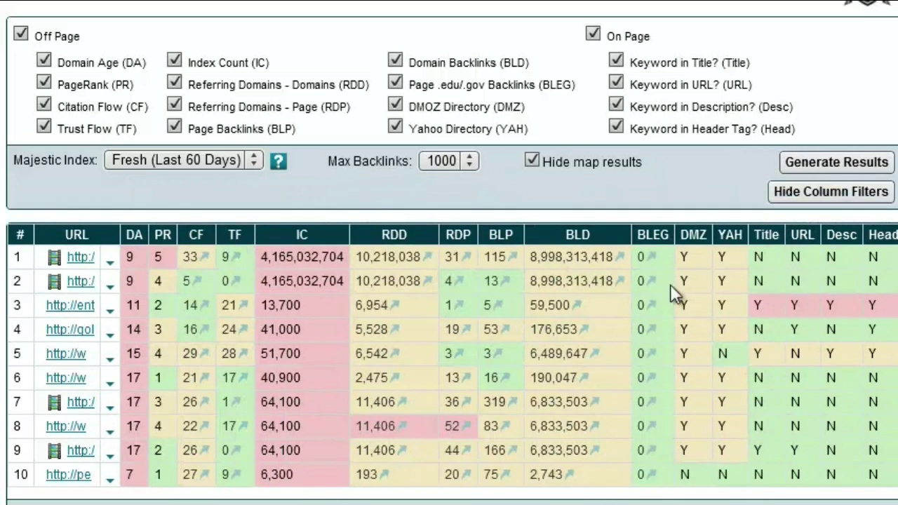
mouse_move(771, 242)
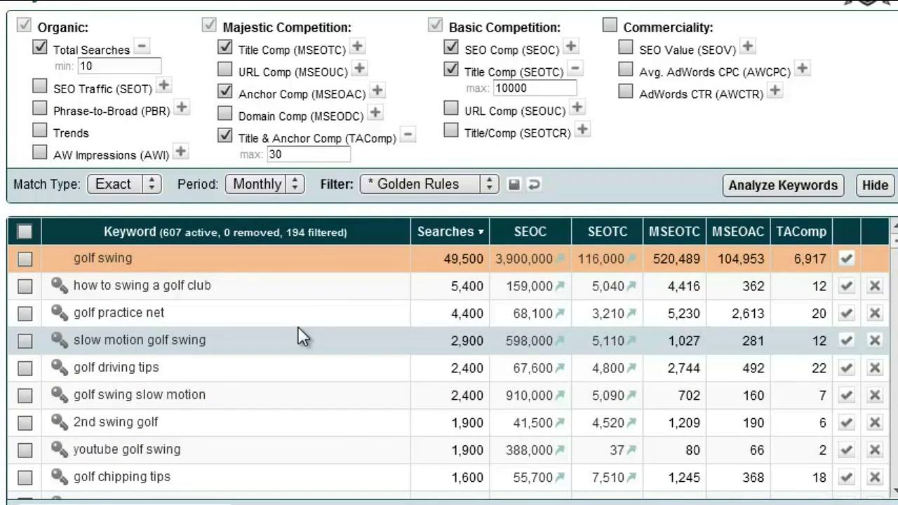
Step: Browse the keyword list for another candidate and generate the SEO Competition results in its project
scroll(298, 327, down, 3)
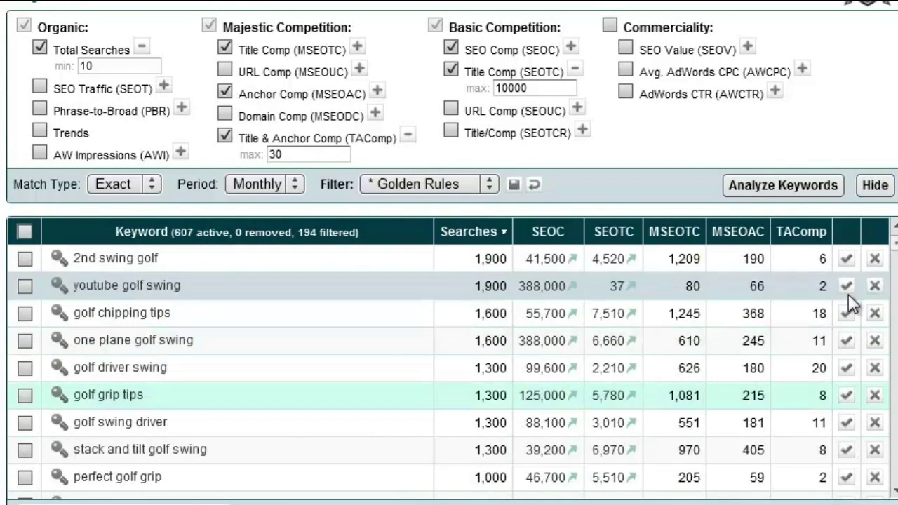
scroll(347, 418, up, 1)
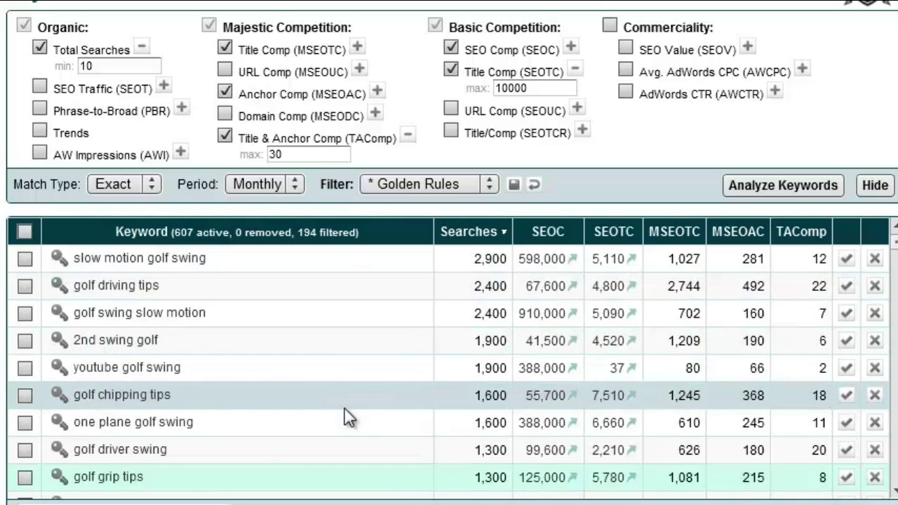
scroll(346, 419, down, 2)
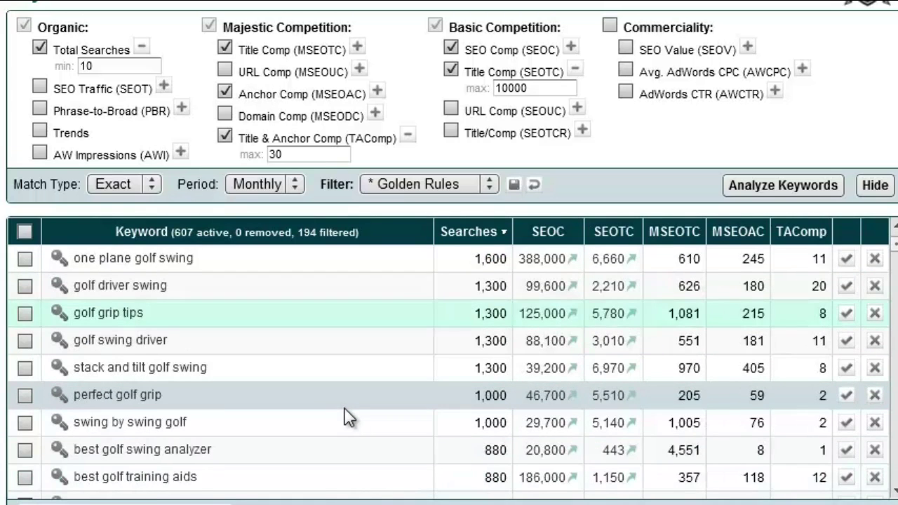
scroll(349, 419, down, 1)
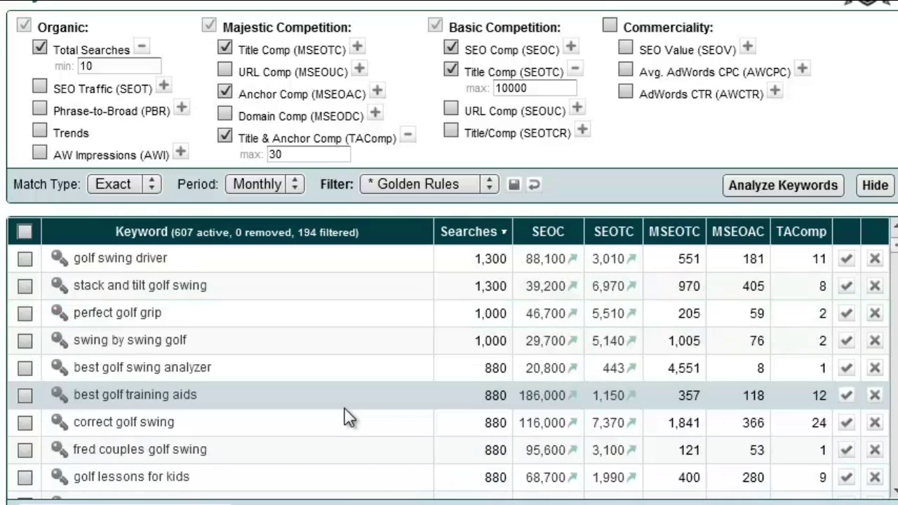
scroll(349, 418, down, 1)
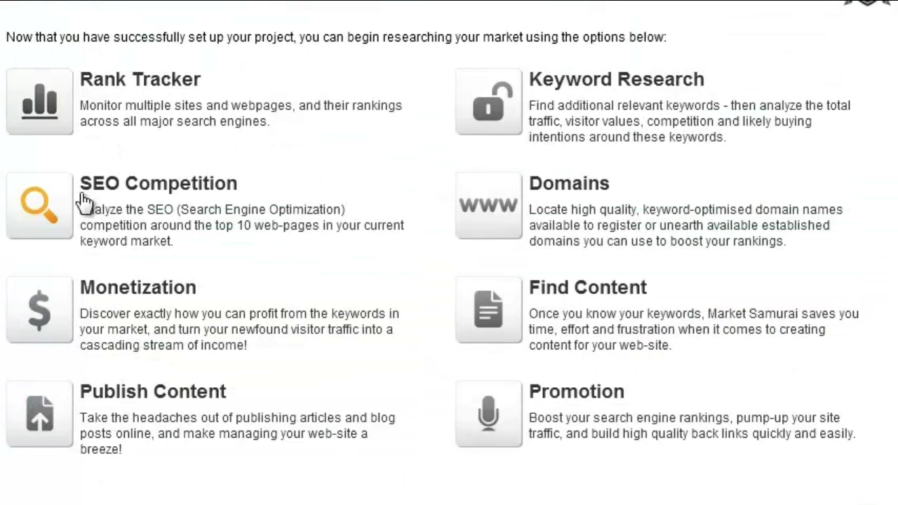
click(76, 203)
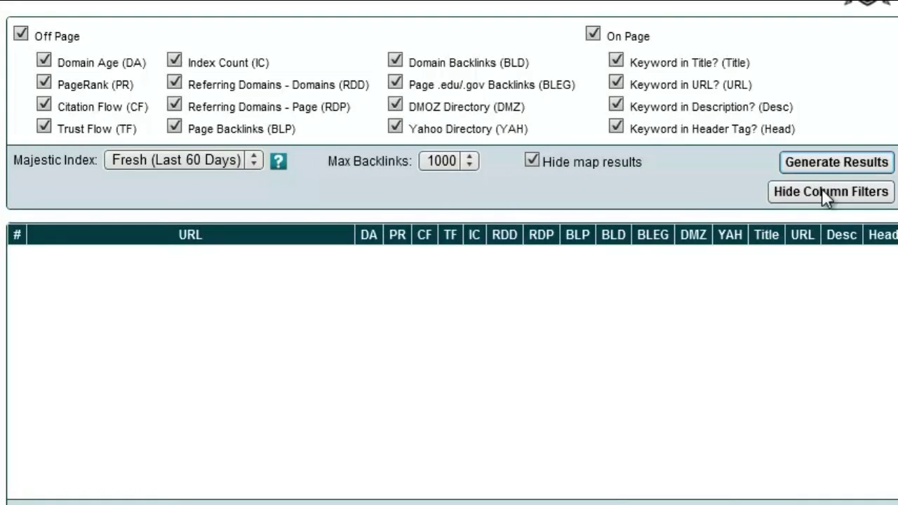
click(827, 163)
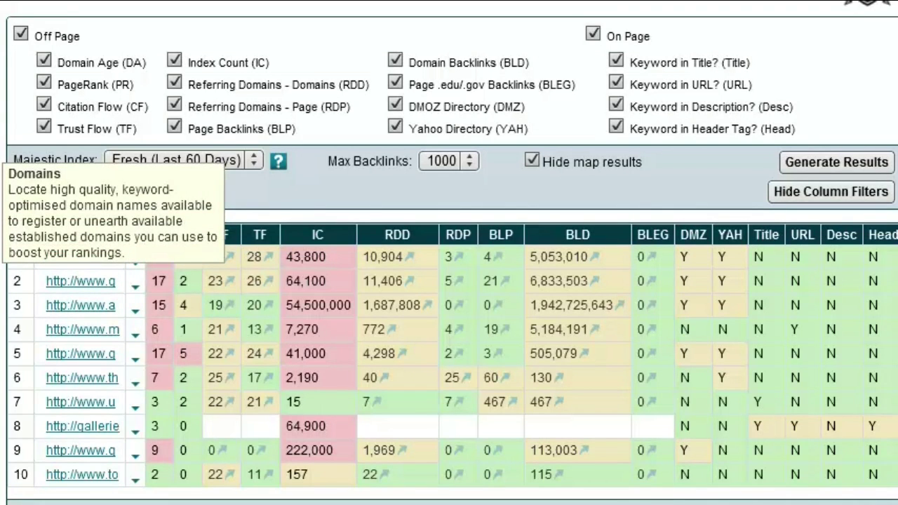
drag(145, 235, 444, 235)
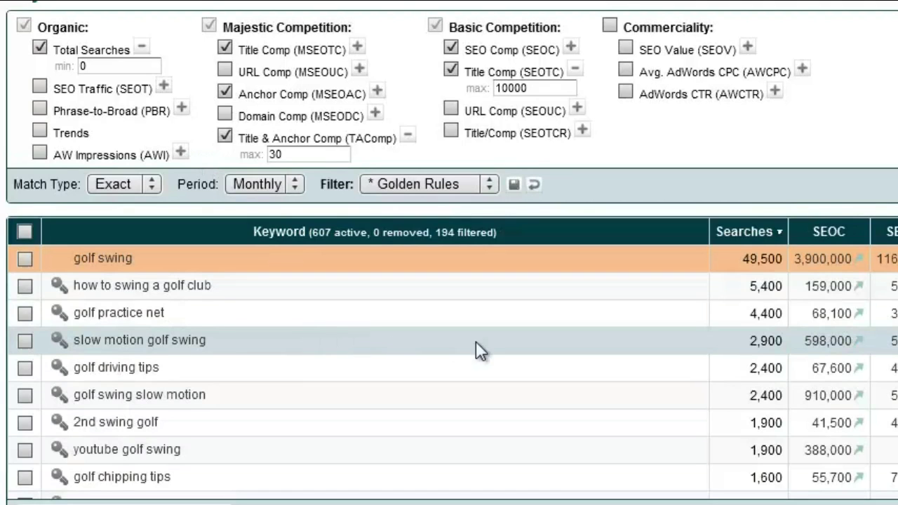
Step: Look through the Golden Rules keyword list sorted by searches and open the SEO Competition analysis for a further candidate keyword
scroll(475, 341, down, 2)
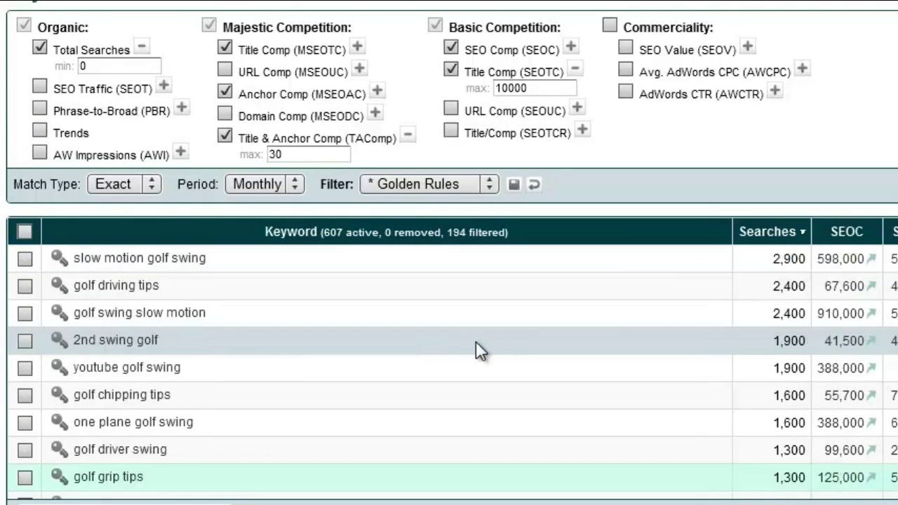
scroll(476, 341, down, 4)
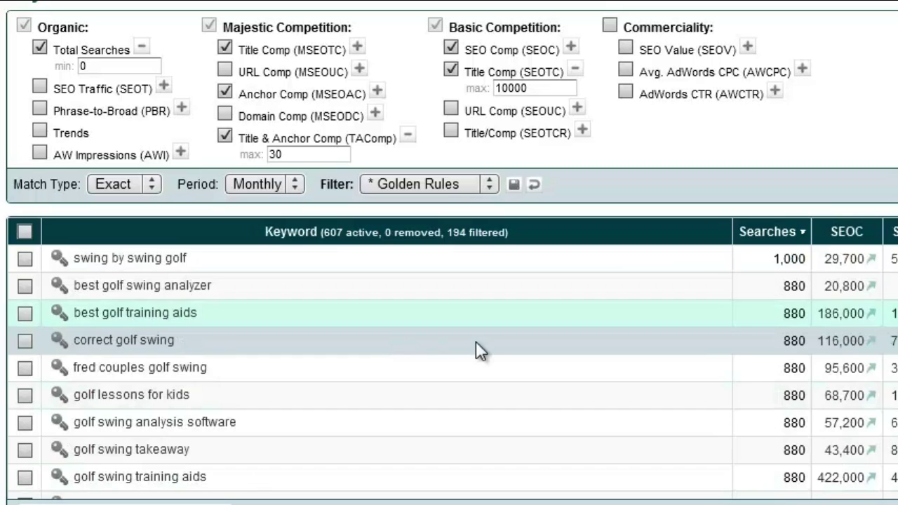
scroll(475, 341, down, 3)
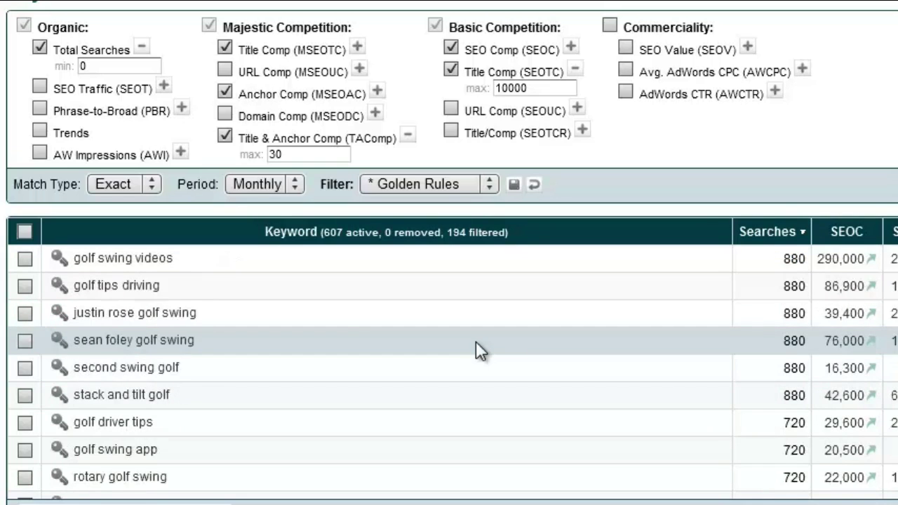
scroll(476, 341, down, 1)
scroll(476, 341, down, 3)
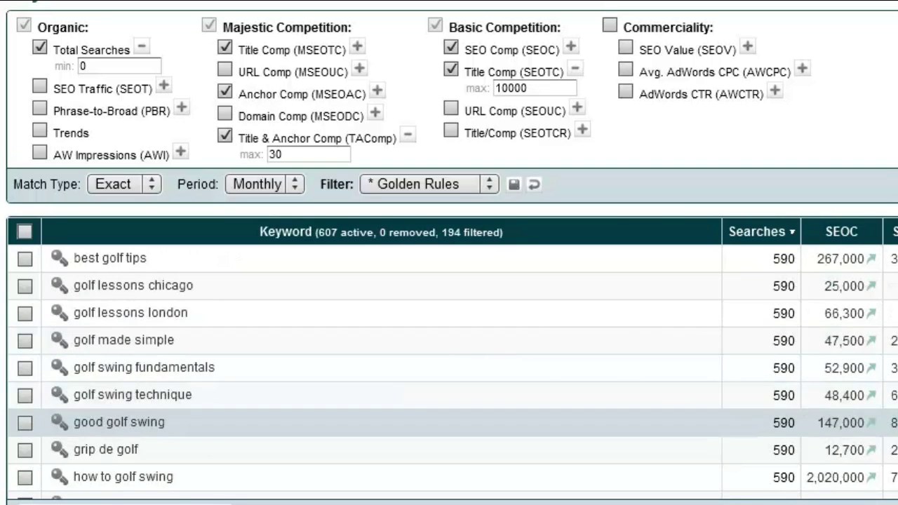
scroll(453, 372, up, 8)
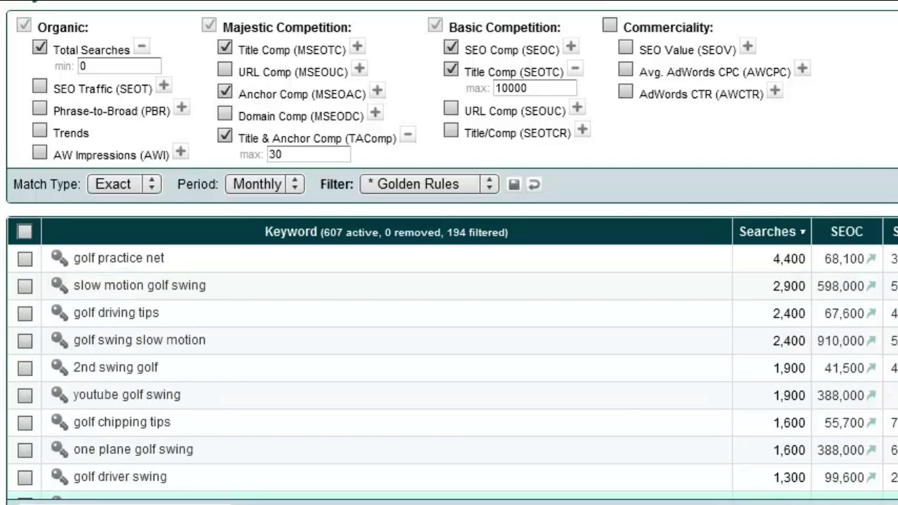
scroll(215, 380, up, 1)
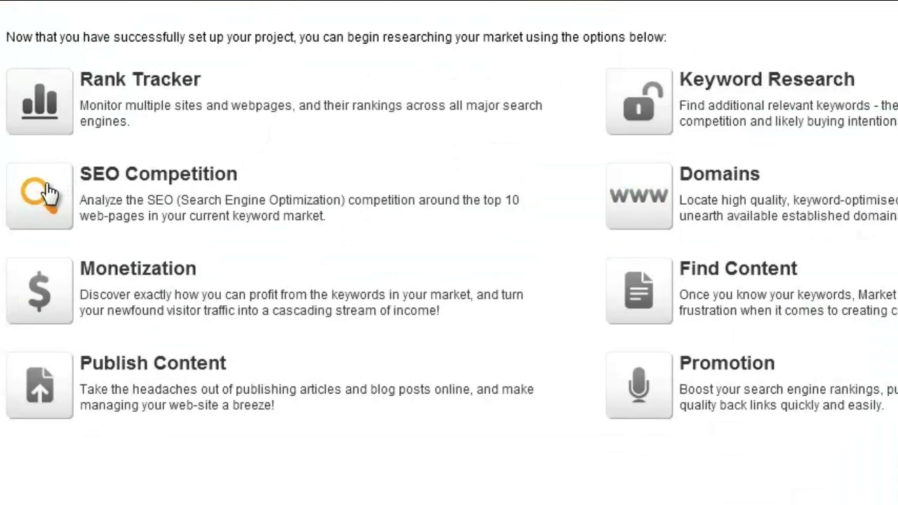
click(43, 191)
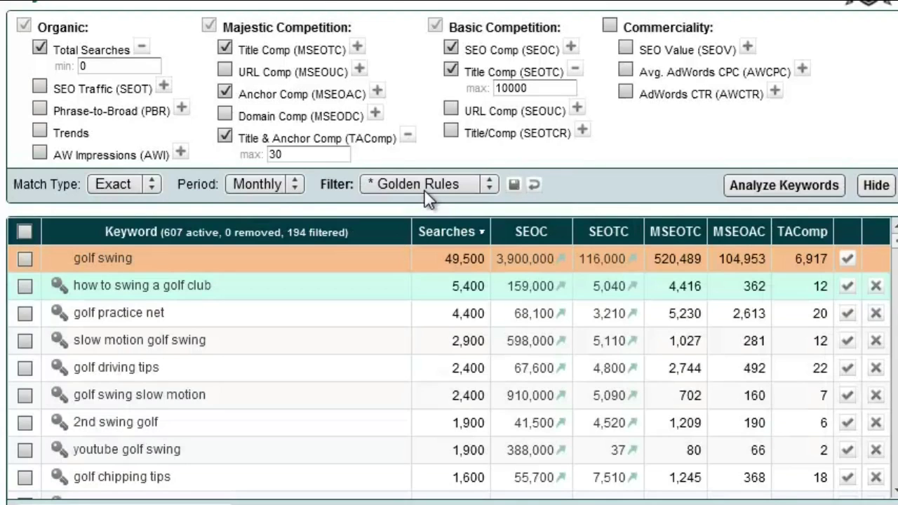
Step: Filter the keywords to a minimum of 200 Total Searches and export the filtered list under the suggested file name
click(83, 66)
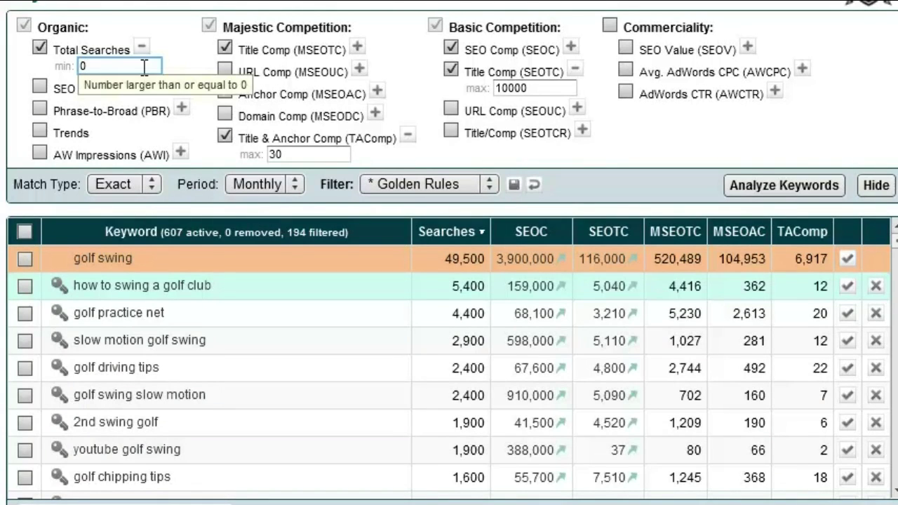
text(200)
click(588, 184)
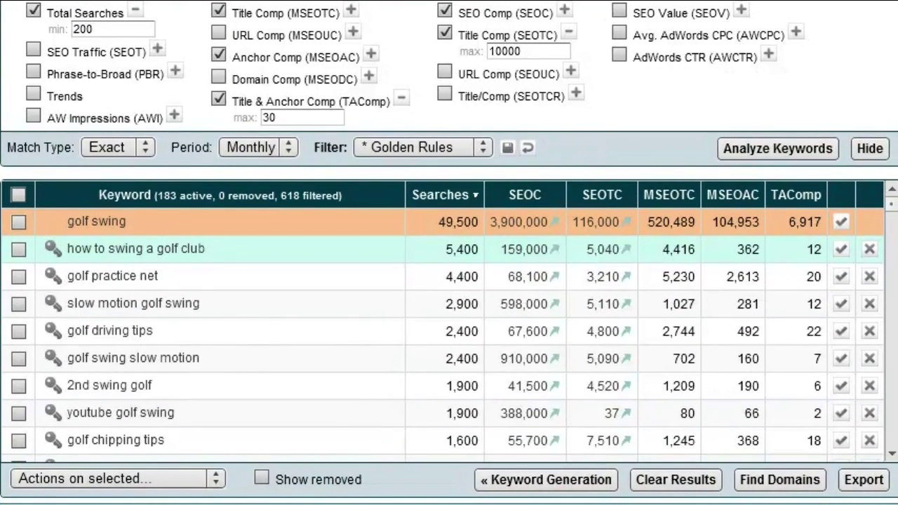
click(863, 481)
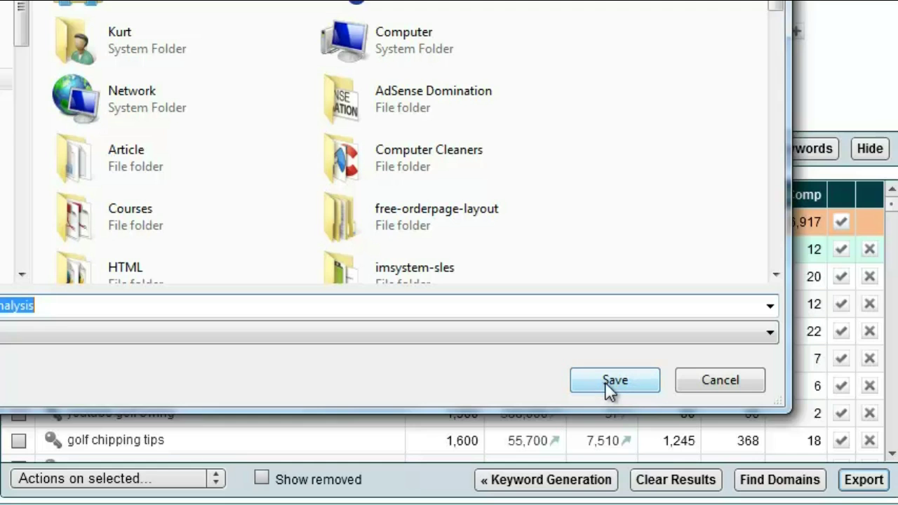
click(605, 383)
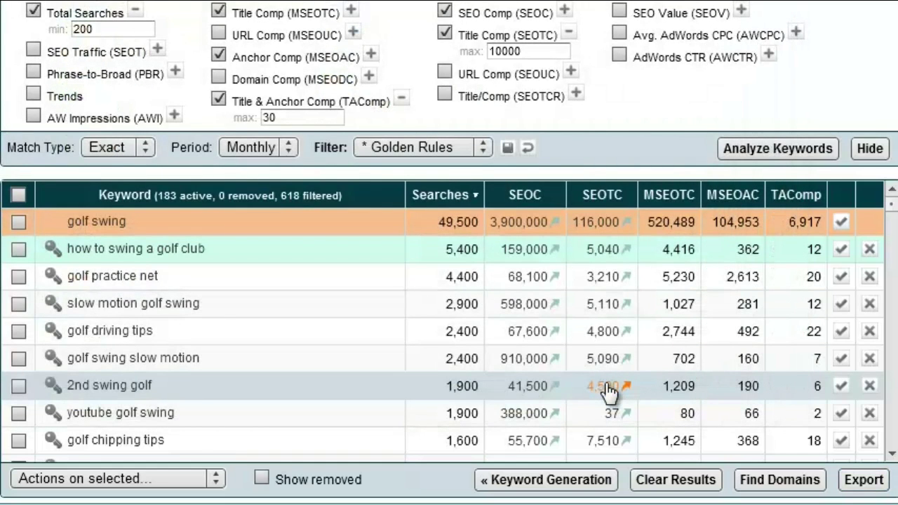